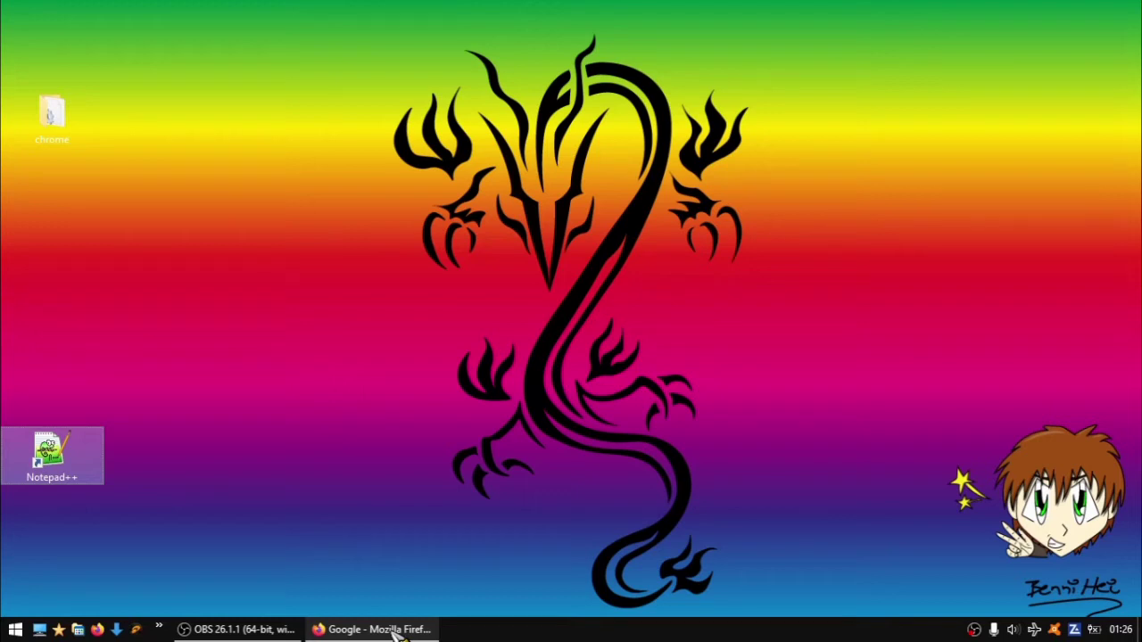
Switch to Firefox, open the about:config page and accept the risk warning
{"action": "left_click", "coordinate": [409, 631]}
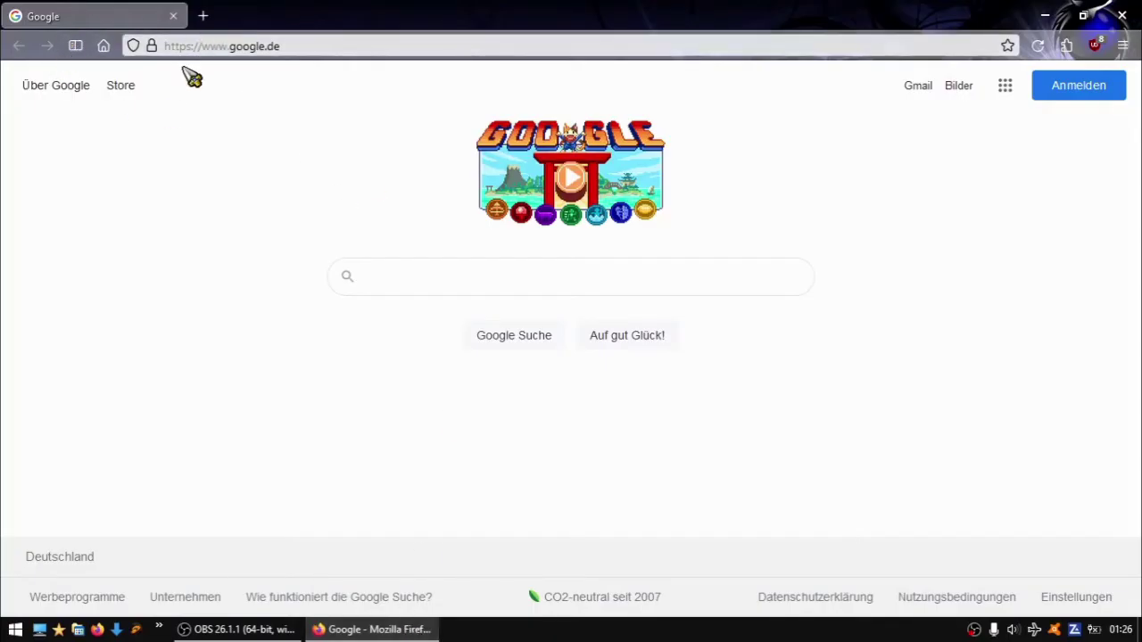
{"action": "left_click", "coordinate": [297, 47]}
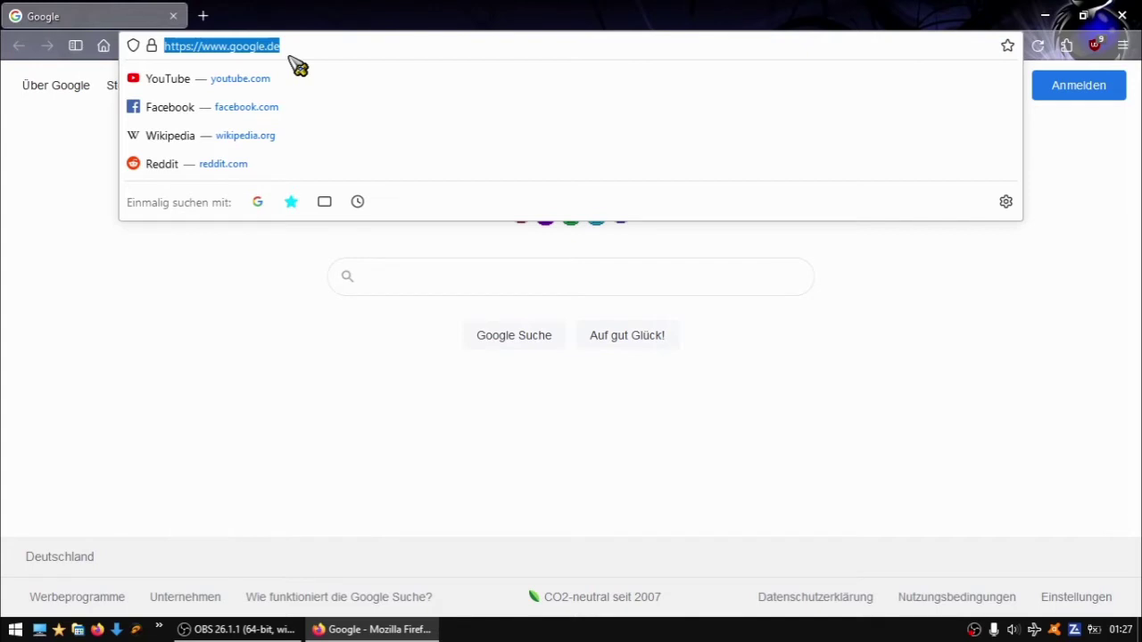
{"action": "type", "text": "about:"}
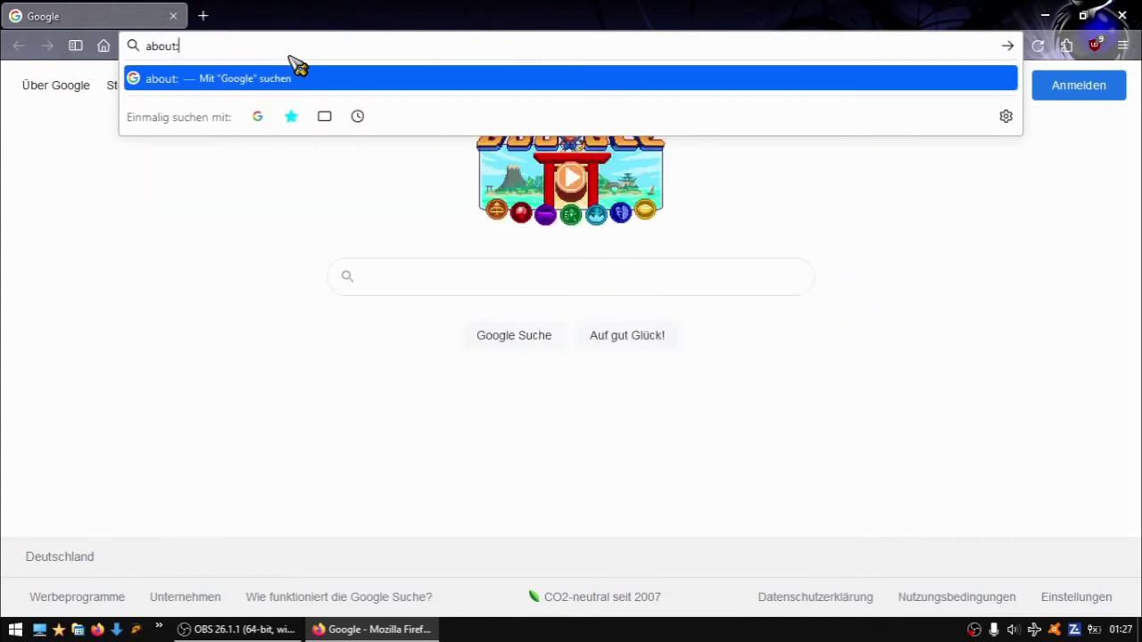
{"action": "type", "text": "config"}
{"action": "key", "text": "Return"}
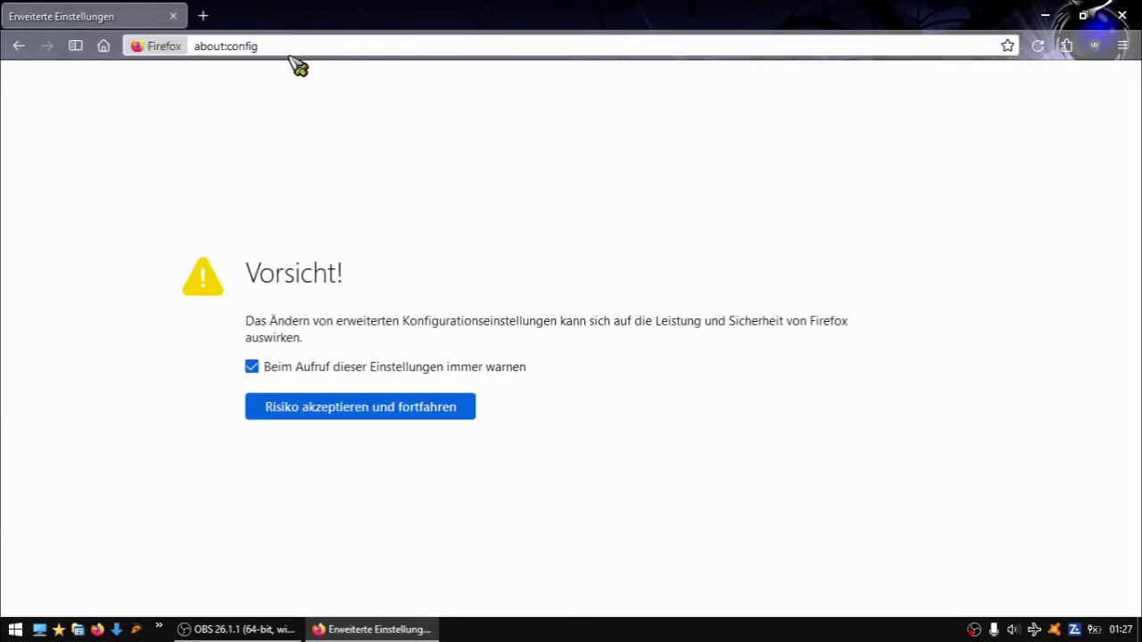
{"action": "left_click", "coordinate": [385, 410]}
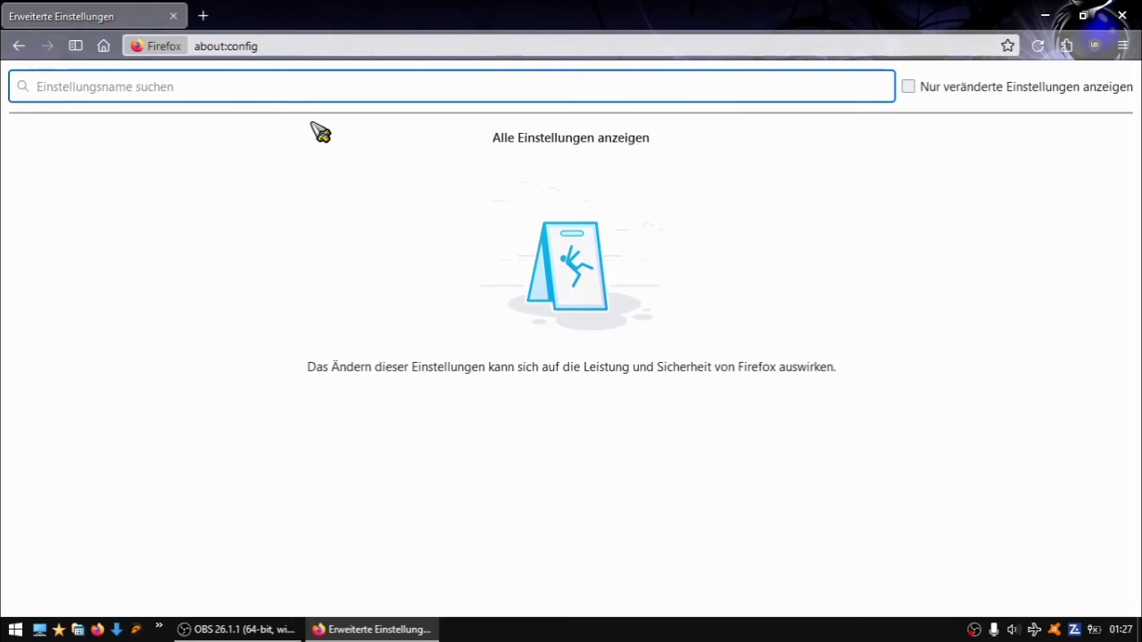
Find the toolkit.legacyUserProfileCustomizations.stylesheets preference, leave it set to true, and minimize the browser window
{"action": "type", "text": "t"}
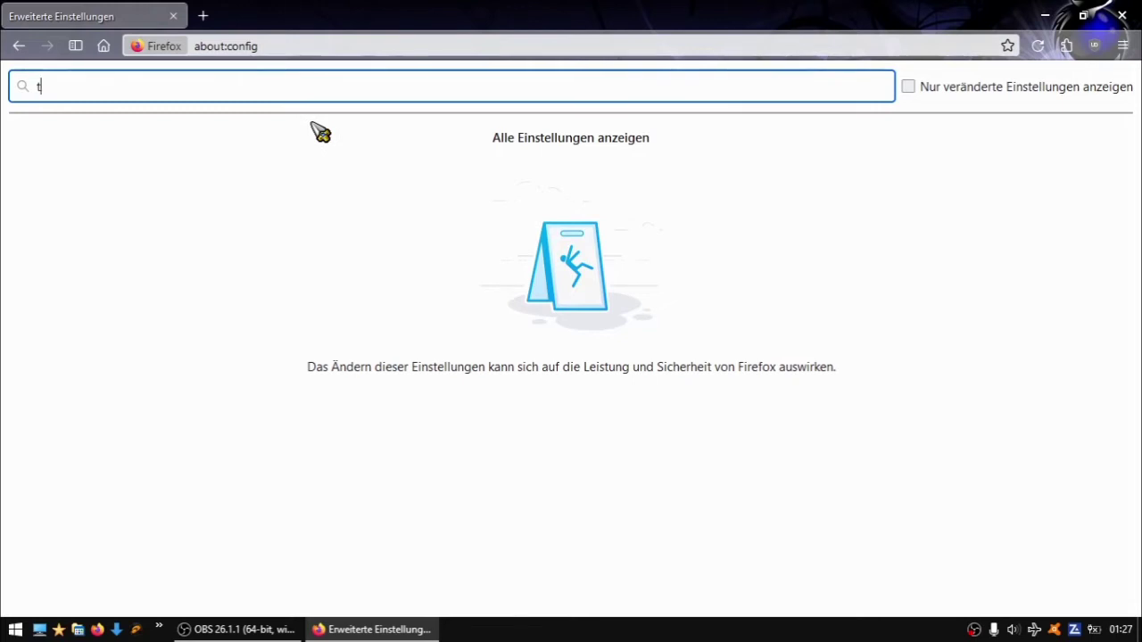
{"action": "type", "text": "oolkit."}
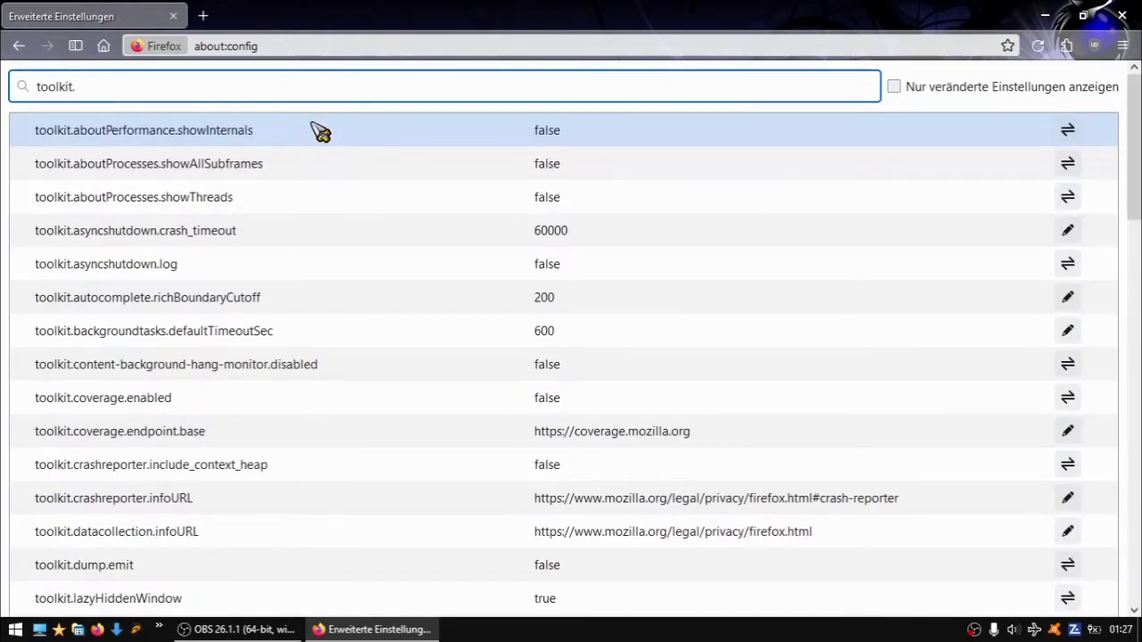
{"action": "type", "text": "leg"}
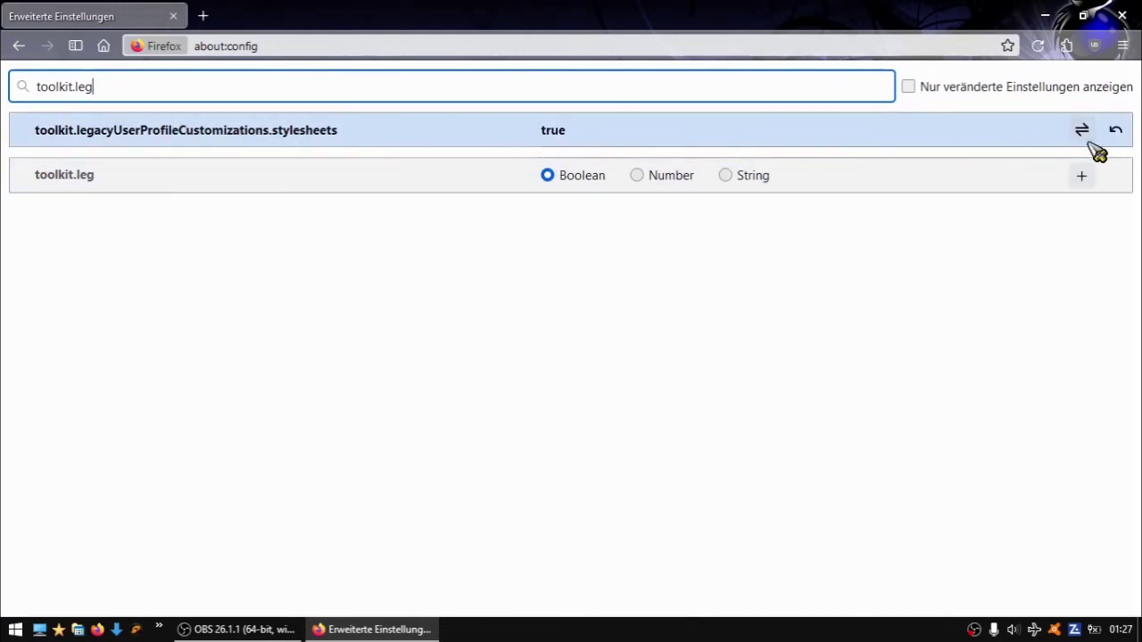
{"action": "left_click", "coordinate": [1082, 132]}
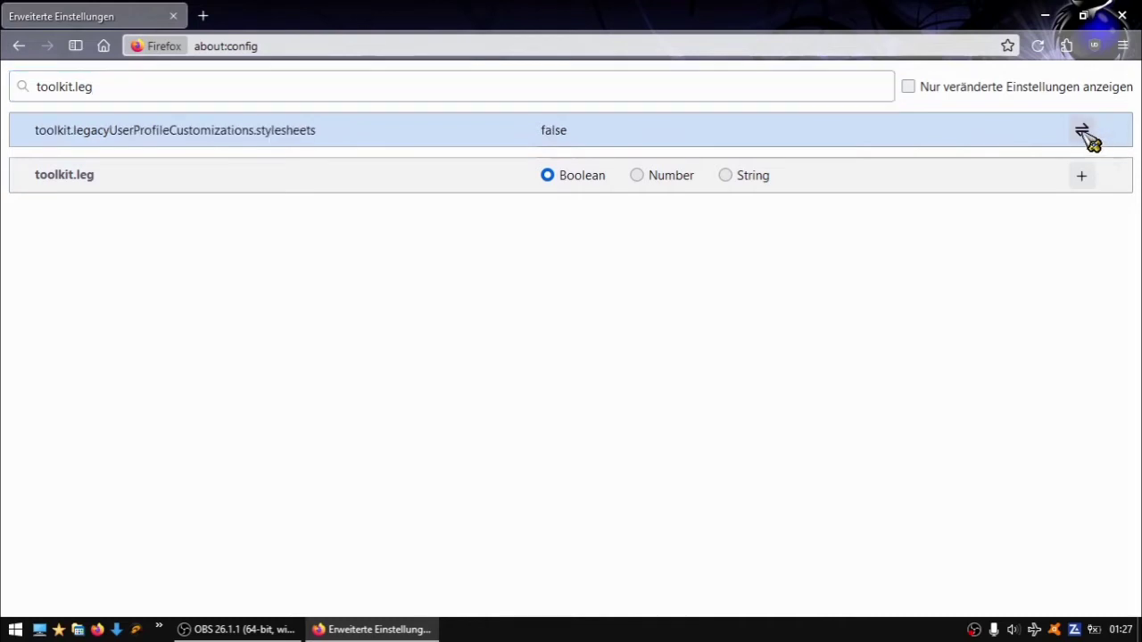
{"action": "left_click", "coordinate": [1082, 131]}
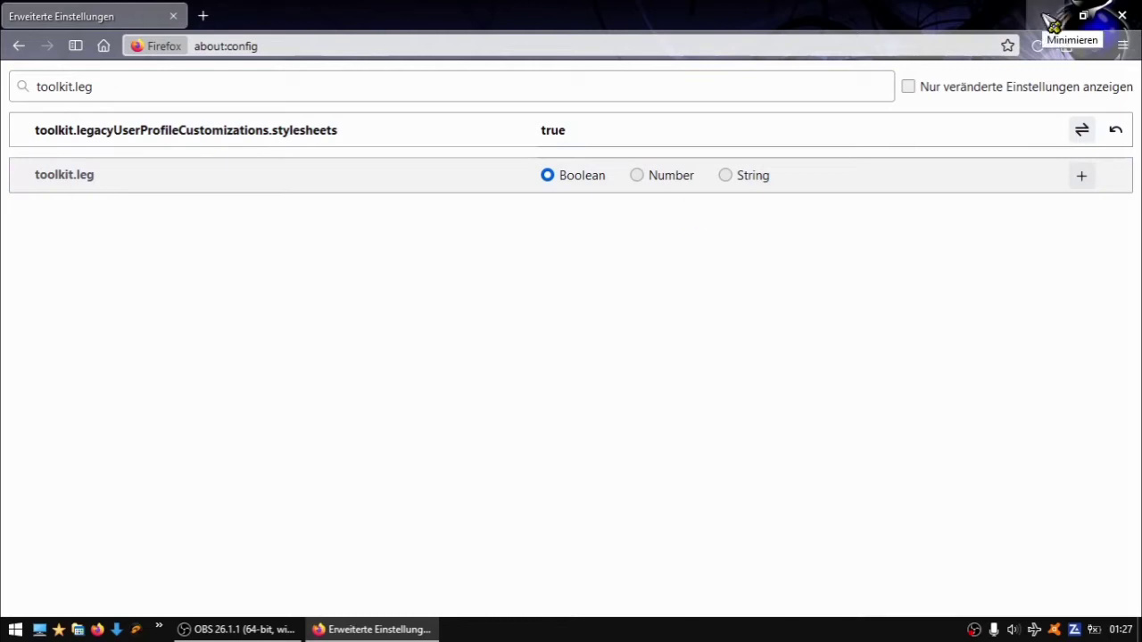
{"action": "left_click", "coordinate": [1051, 20]}
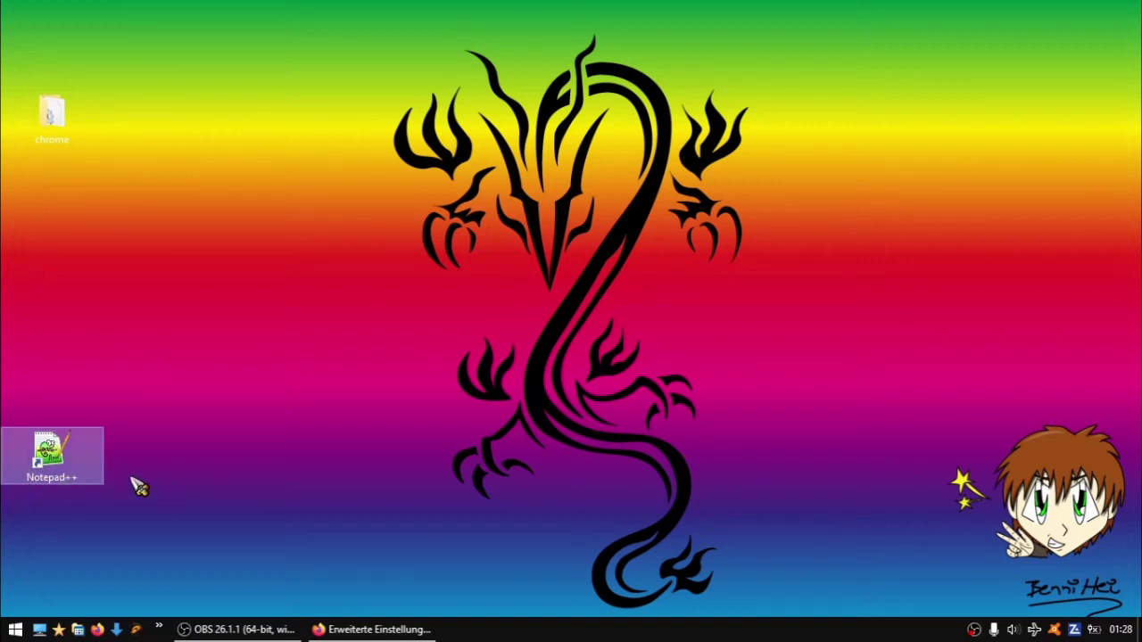
Launch Notepad++ from the desktop and open the userChrome file in the chrome folder with the default editor
{"action": "left_click_drag", "start_coordinate": [78, 473], "coordinate": [94, 418]}
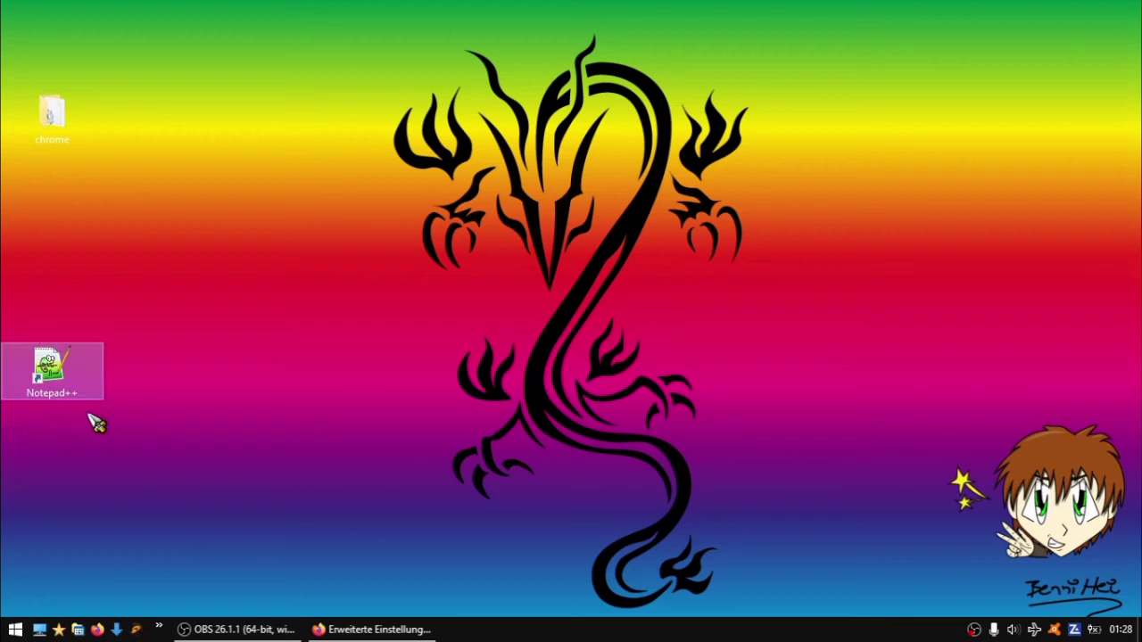
{"action": "double_click", "coordinate": [70, 384]}
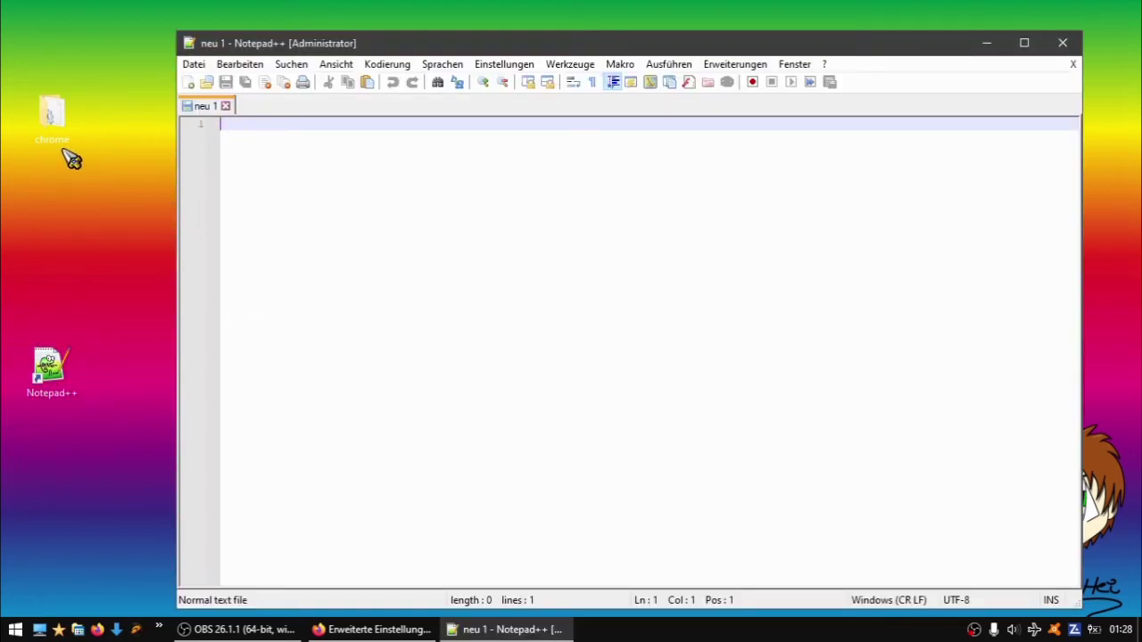
{"action": "double_click", "coordinate": [51, 115]}
{"action": "left_click", "coordinate": [377, 229]}
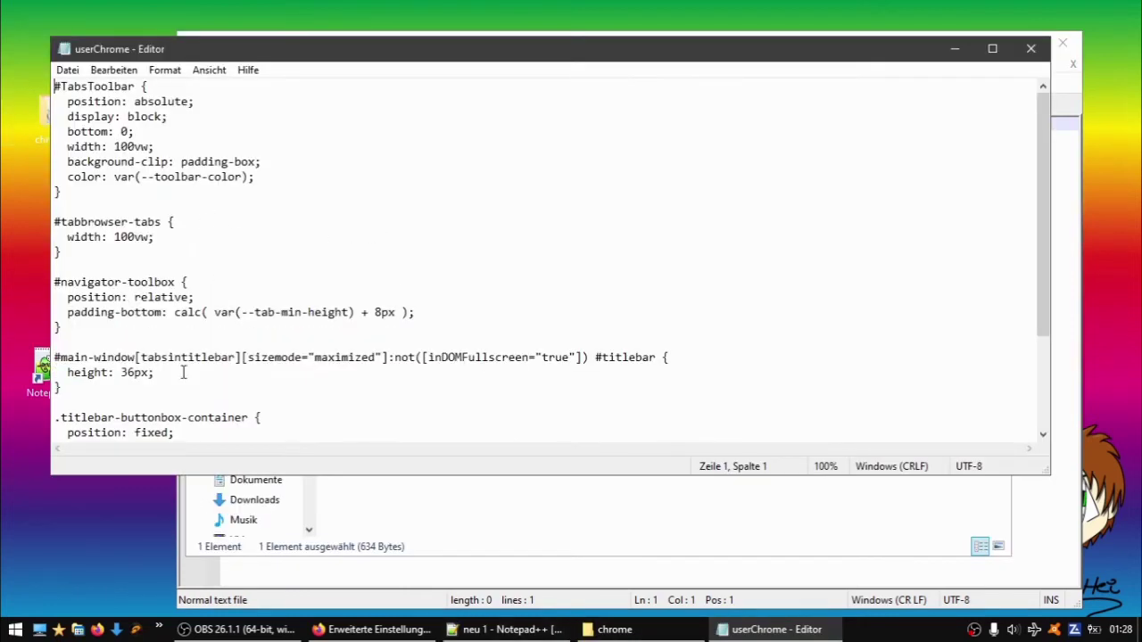
{"action": "scroll", "coordinate": [183, 373], "scroll_direction": "down", "scroll_amount": 3}
Copy the entire userChrome stylesheet text, then close its editor and the chrome folder window
{"action": "left_click_drag", "start_coordinate": [118, 438], "coordinate": [20, 59]}
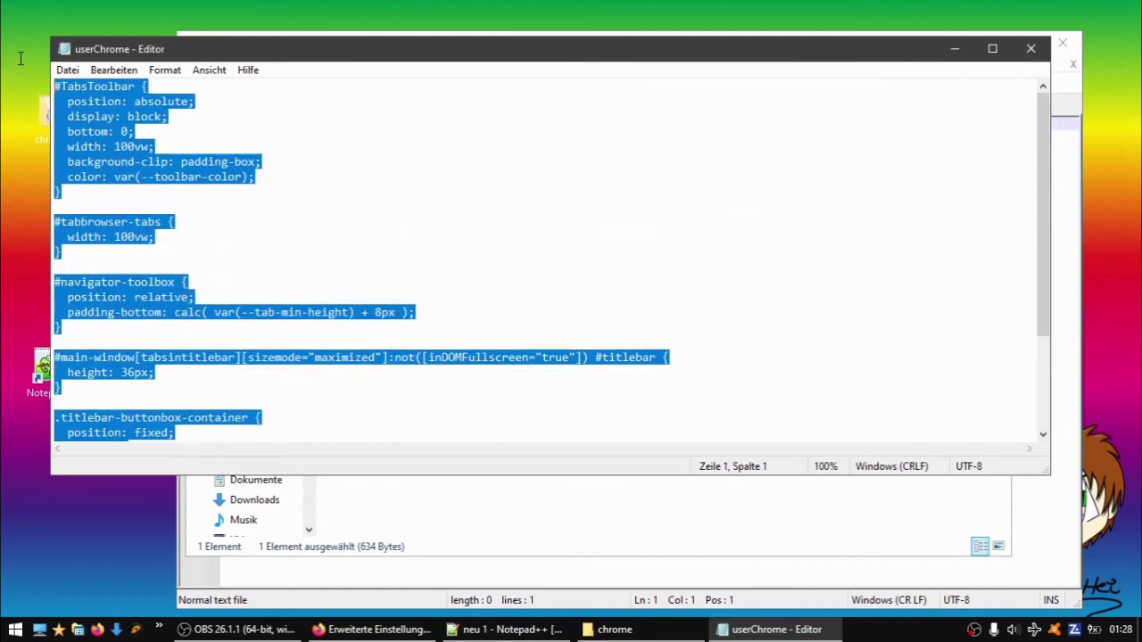
{"action": "right_click", "coordinate": [120, 147]}
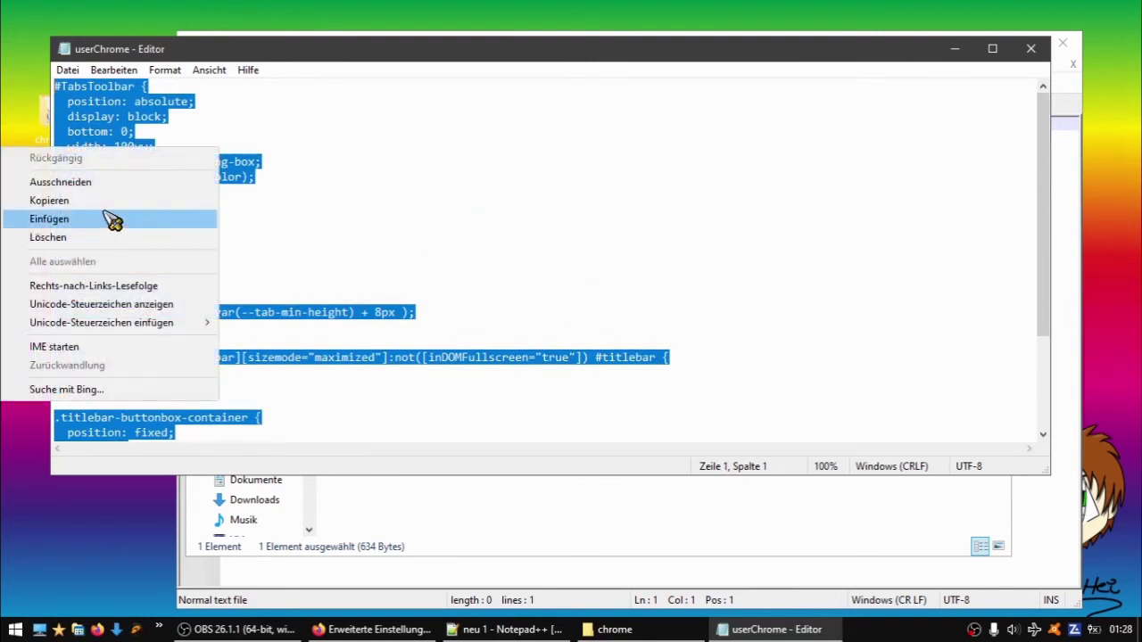
{"action": "left_click", "coordinate": [159, 200]}
{"action": "scroll", "coordinate": [157, 200], "scroll_direction": "down", "scroll_amount": 3}
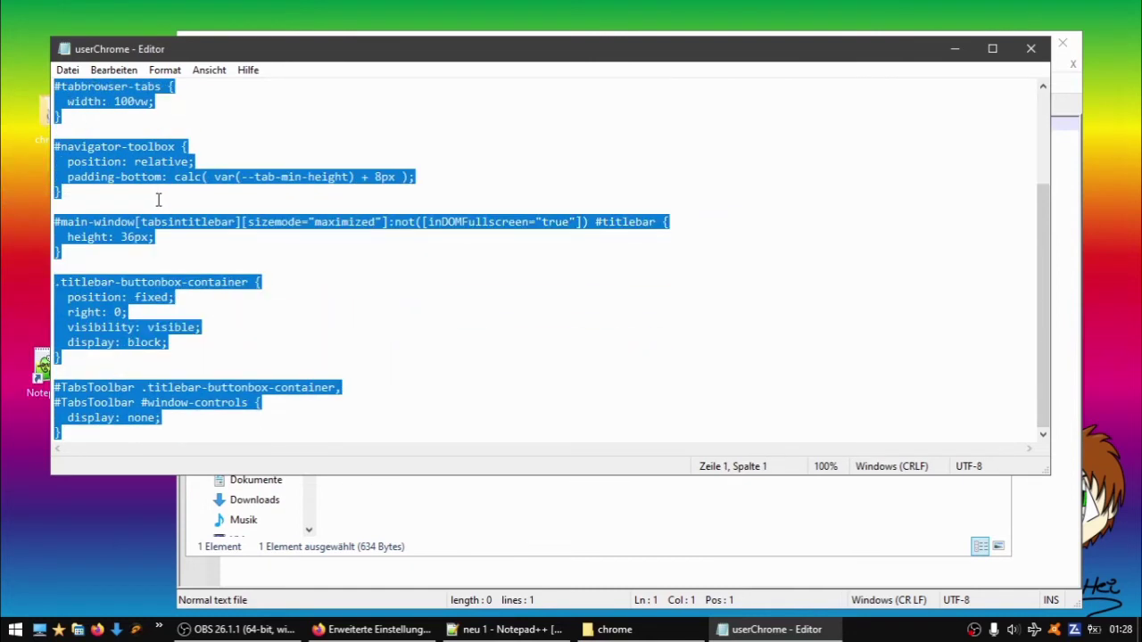
{"action": "scroll", "coordinate": [158, 199], "scroll_direction": "up", "scroll_amount": 3}
{"action": "right_click", "coordinate": [165, 177]}
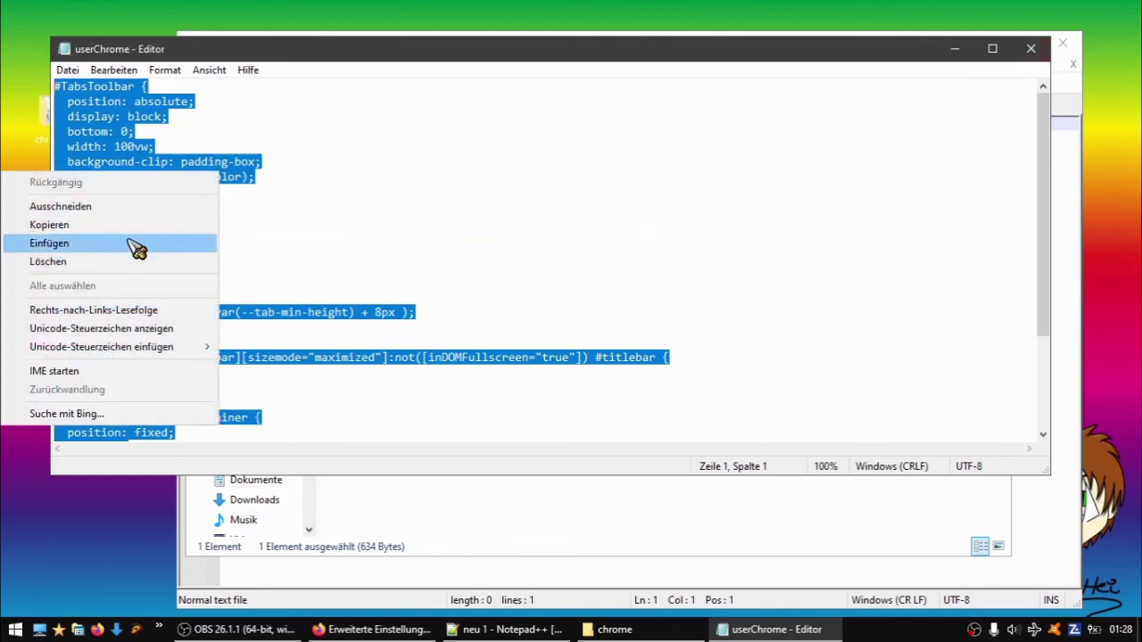
{"action": "key", "text": "Escape"}
{"action": "left_click", "coordinate": [1031, 48]}
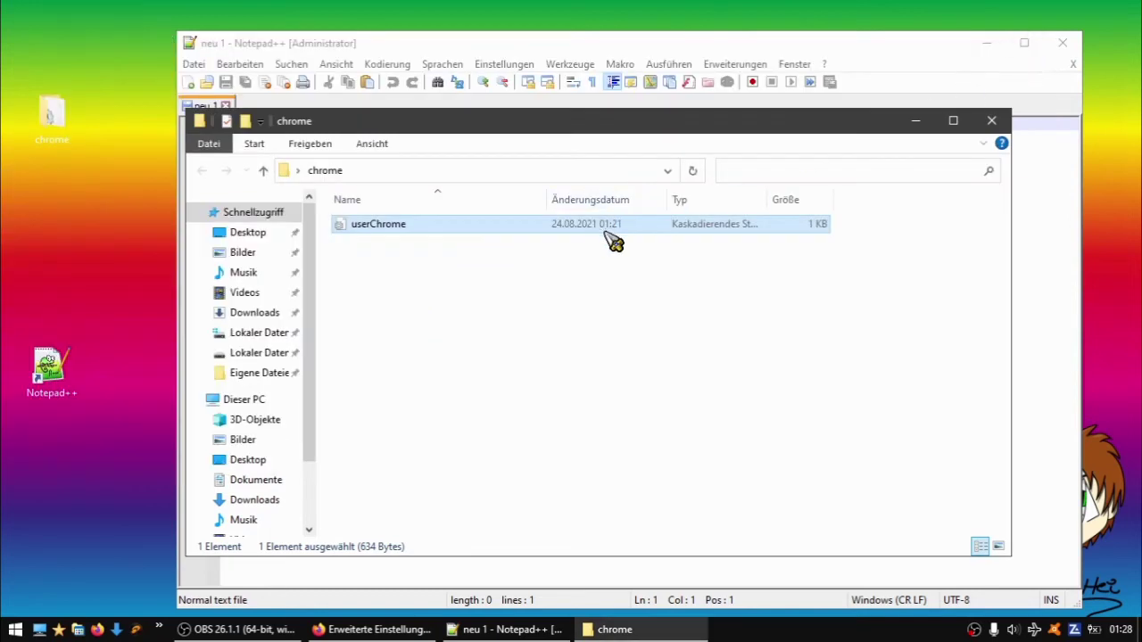
{"action": "left_click", "coordinate": [992, 121]}
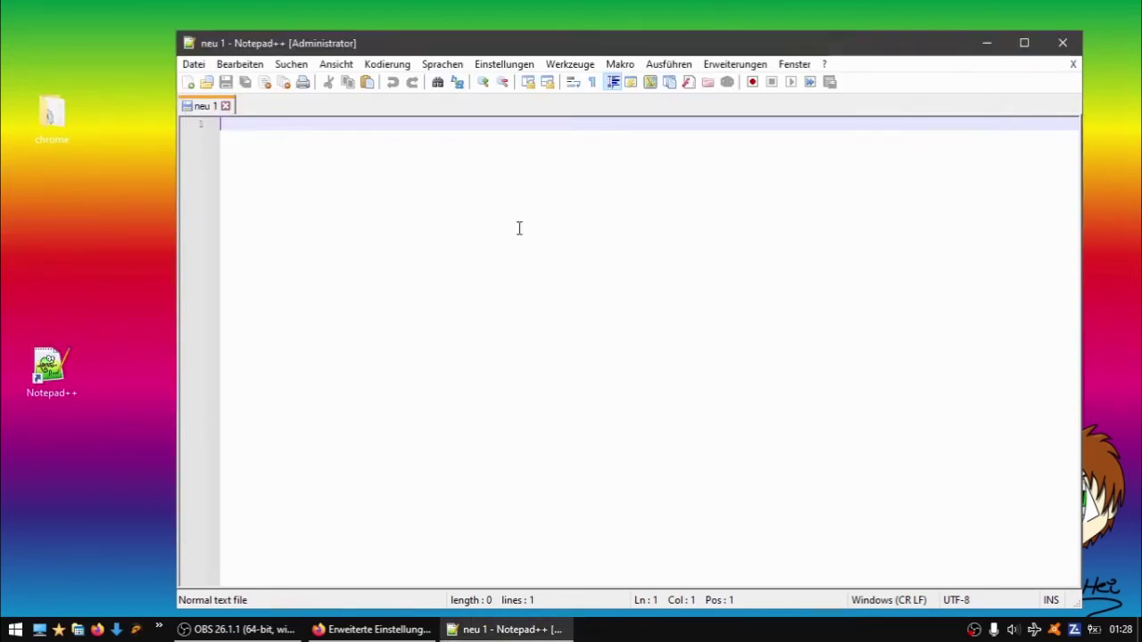
Paste the copied CSS code into the empty Notepad++ document and look it over
{"action": "right_click", "coordinate": [264, 140]}
{"action": "left_click", "coordinate": [307, 186]}
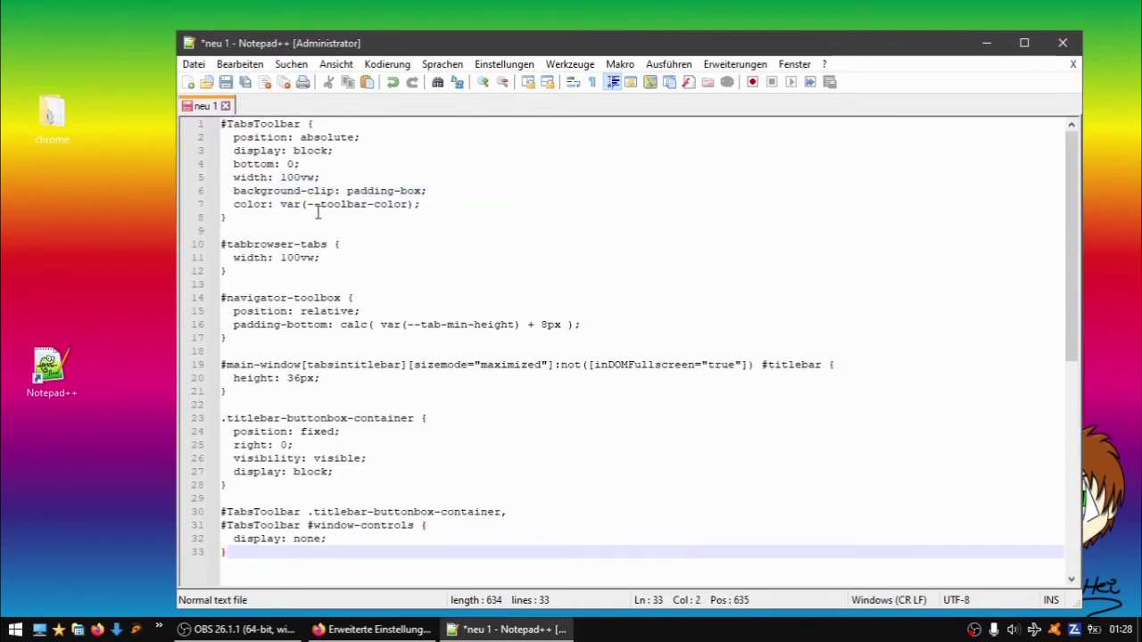
{"action": "scroll", "coordinate": [280, 342], "scroll_direction": "down", "scroll_amount": 3}
{"action": "scroll", "coordinate": [276, 331], "scroll_direction": "up", "scroll_amount": 3}
Save the document to the Desktop as userChrome with file type Cascade Style Sheets File, and close Notepad++
{"action": "left_click", "coordinate": [194, 64]}
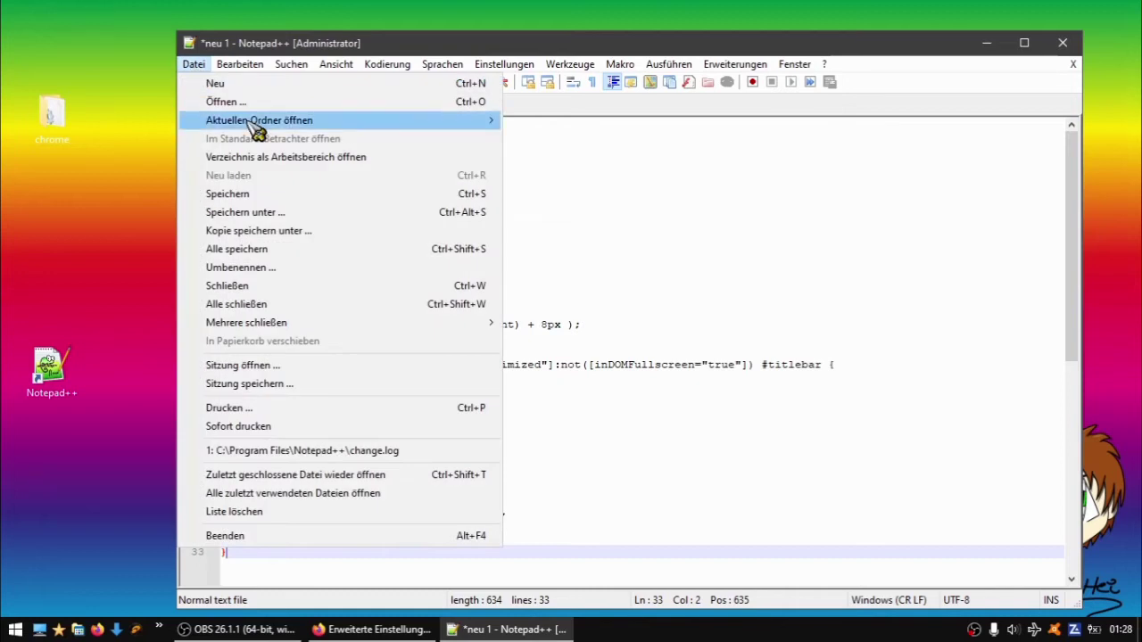
{"action": "left_click", "coordinate": [263, 214]}
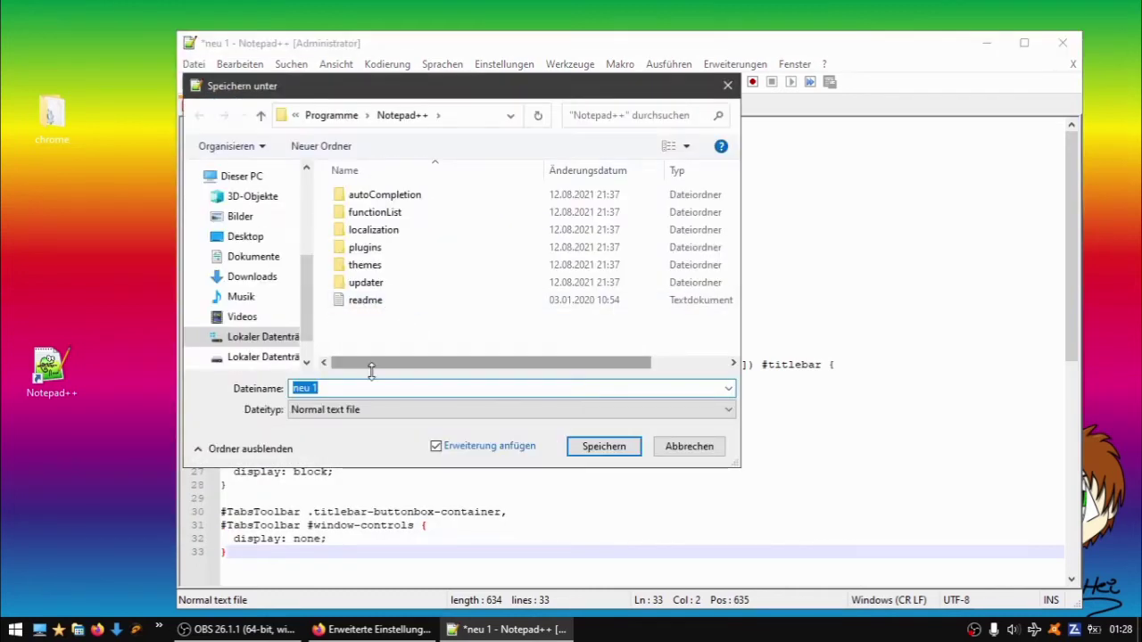
{"action": "left_click", "coordinate": [244, 239]}
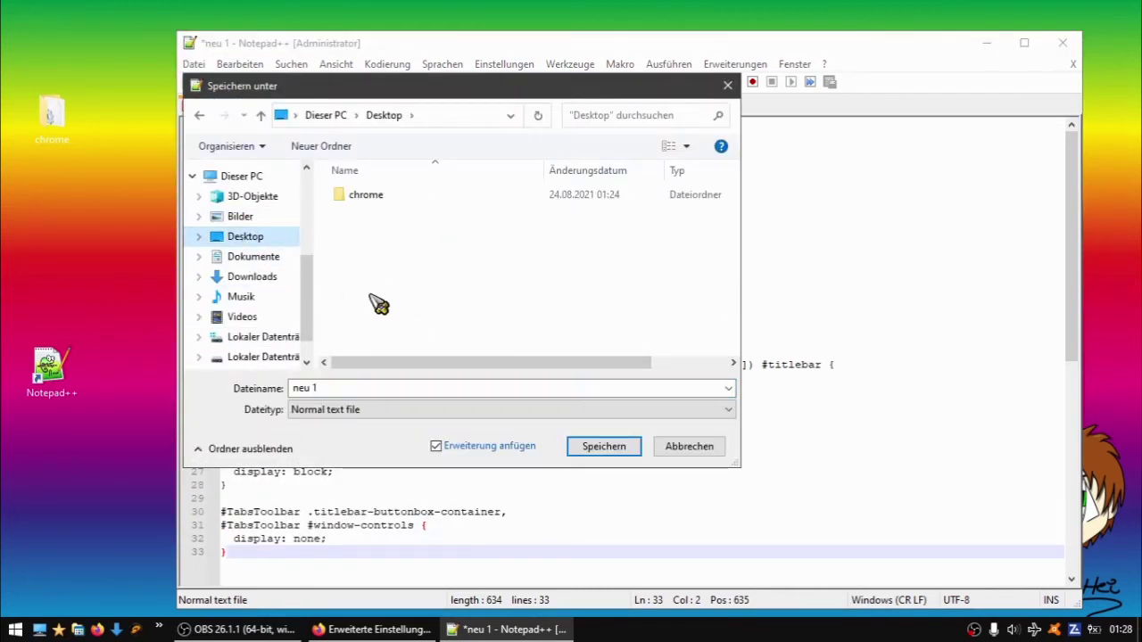
{"action": "left_click", "coordinate": [349, 388]}
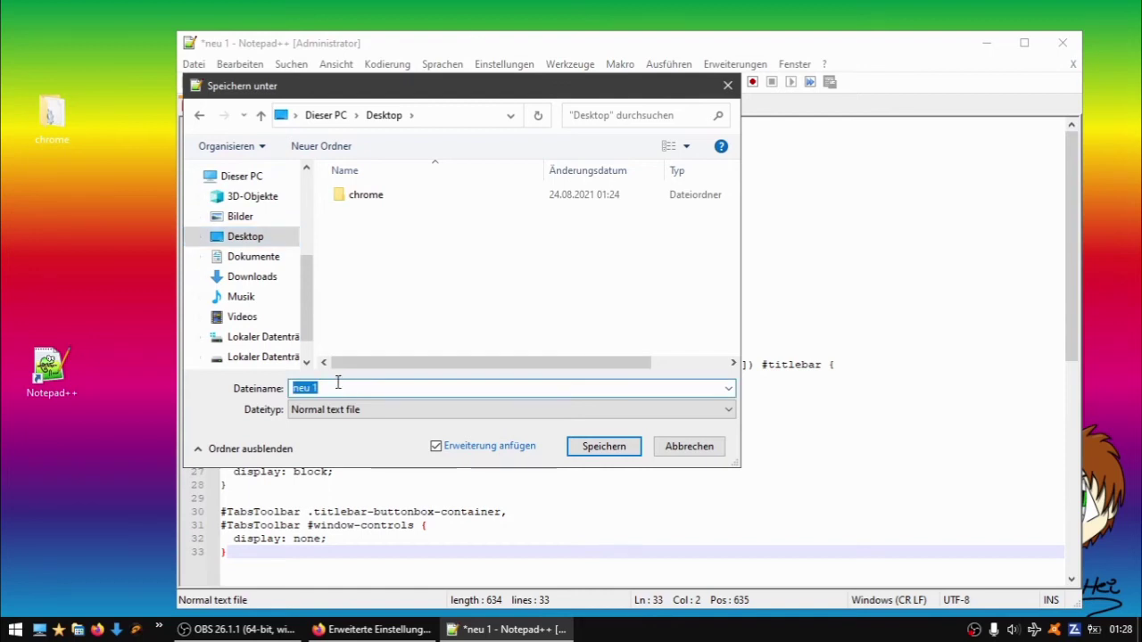
{"action": "type", "text": "userChrome"}
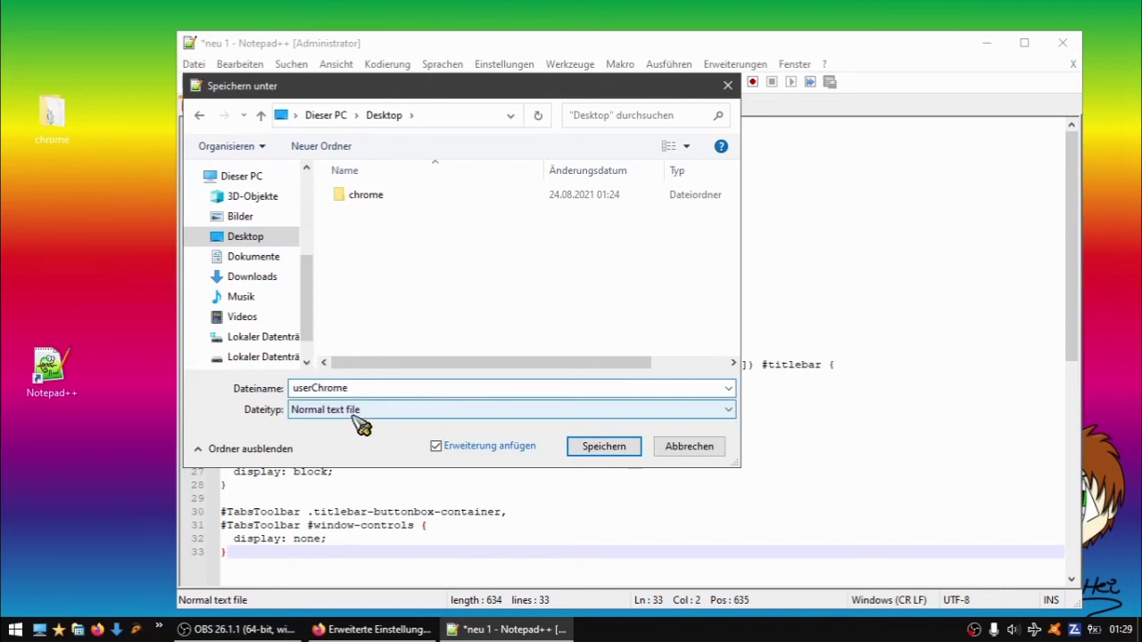
{"action": "left_click", "coordinate": [288, 410]}
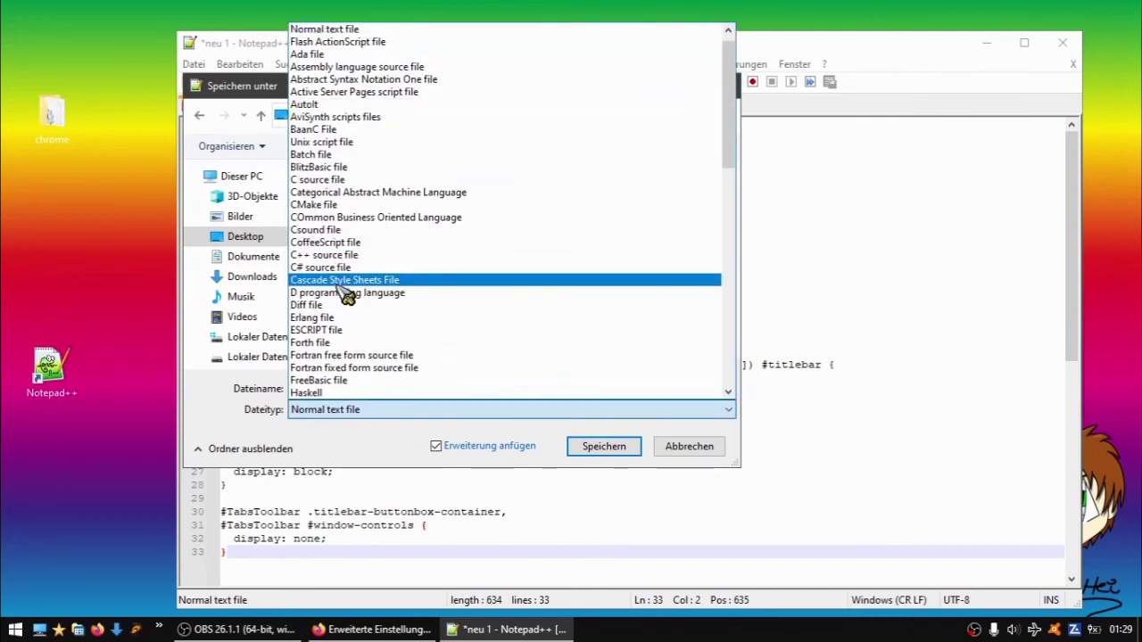
{"action": "left_click", "coordinate": [340, 282]}
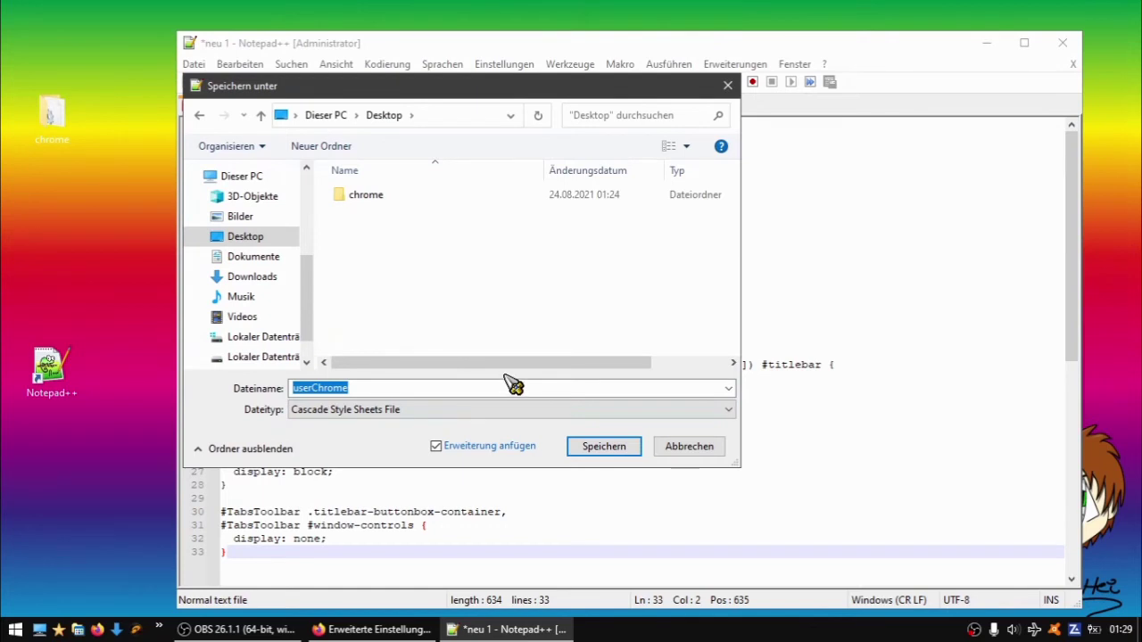
{"action": "left_click", "coordinate": [604, 447]}
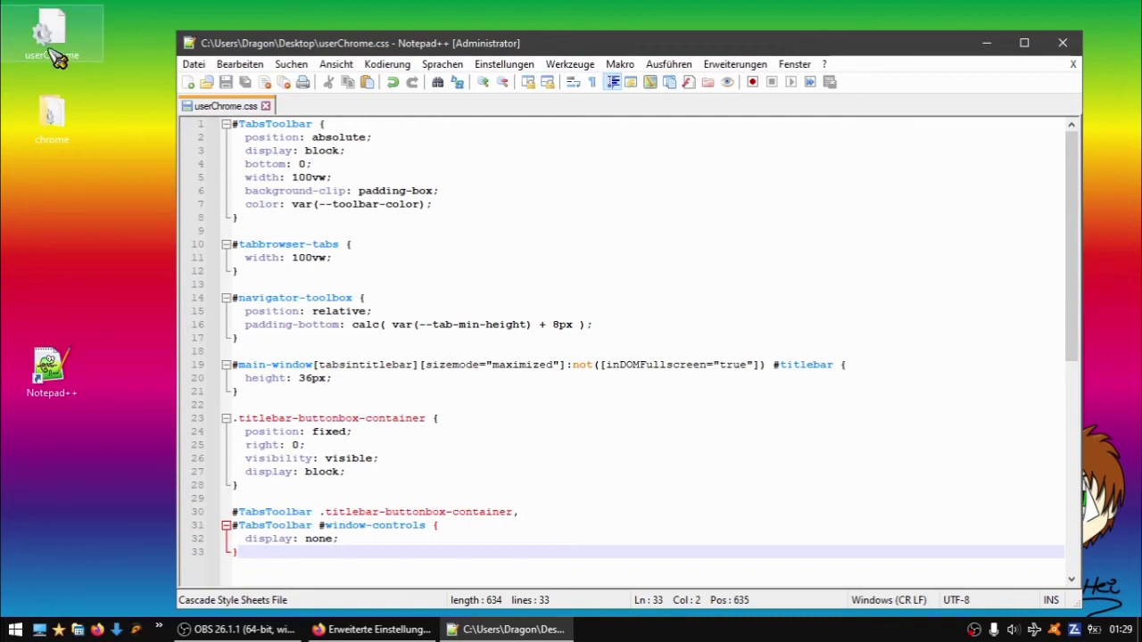
{"action": "left_click", "coordinate": [1063, 42]}
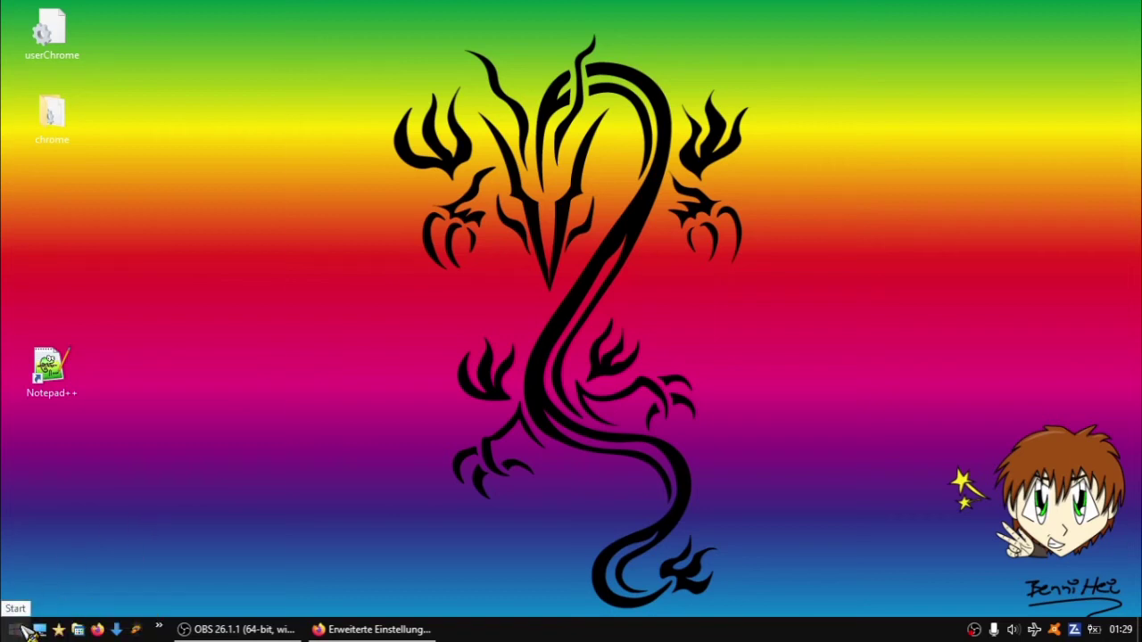
{"action": "right_click", "coordinate": [16, 629]}
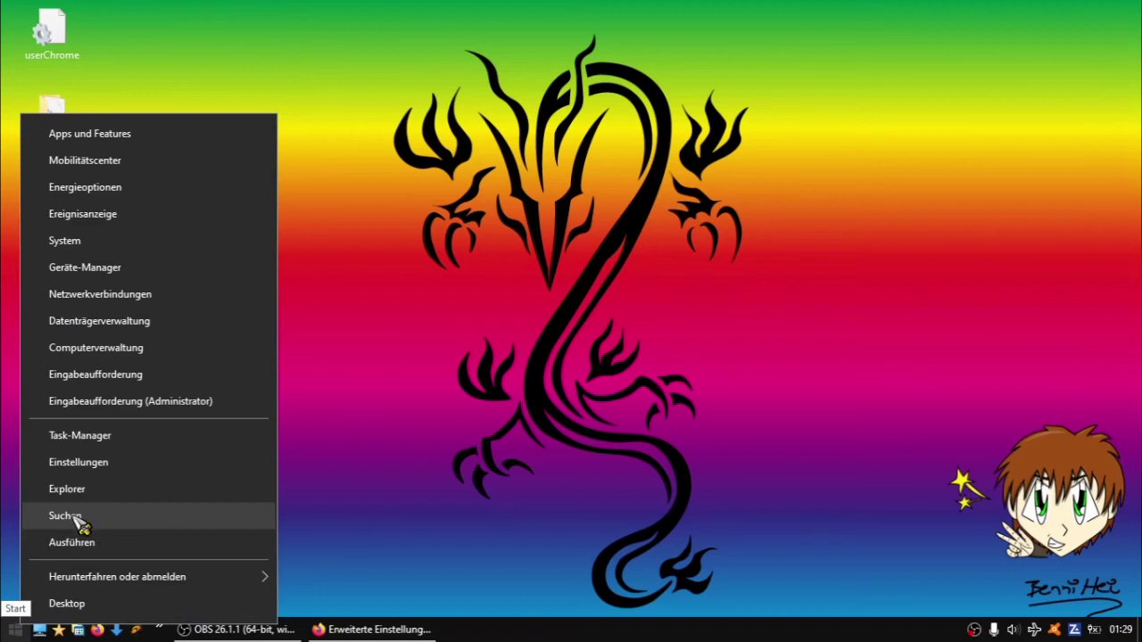
{"action": "left_click", "coordinate": [366, 632]}
{"action": "left_click", "coordinate": [272, 47]}
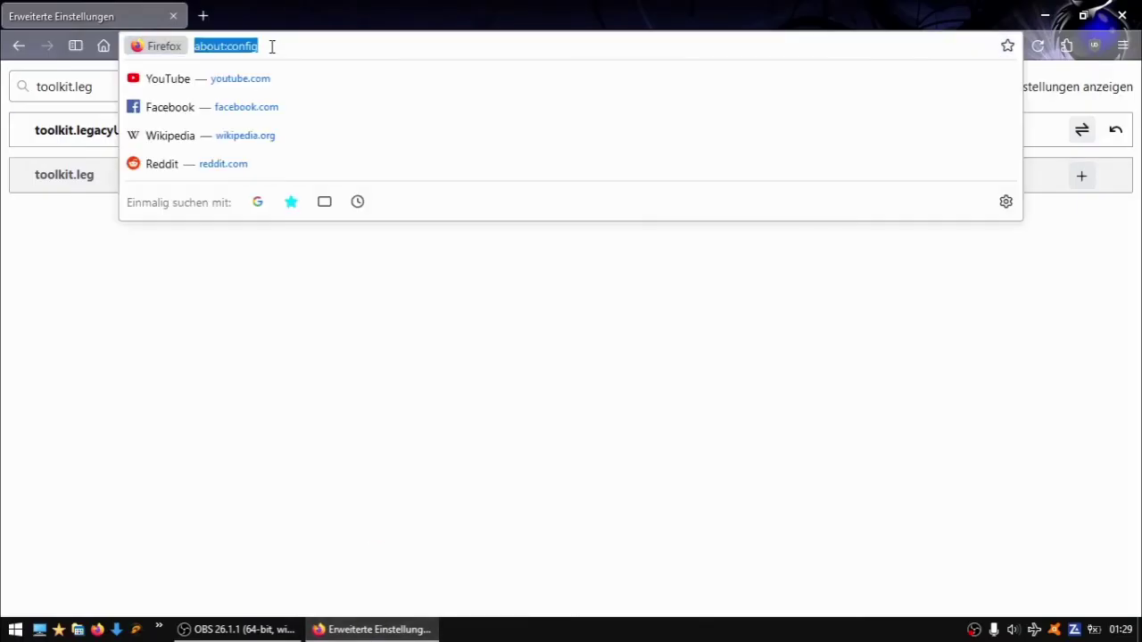
{"action": "type", "text": "%appdata"}
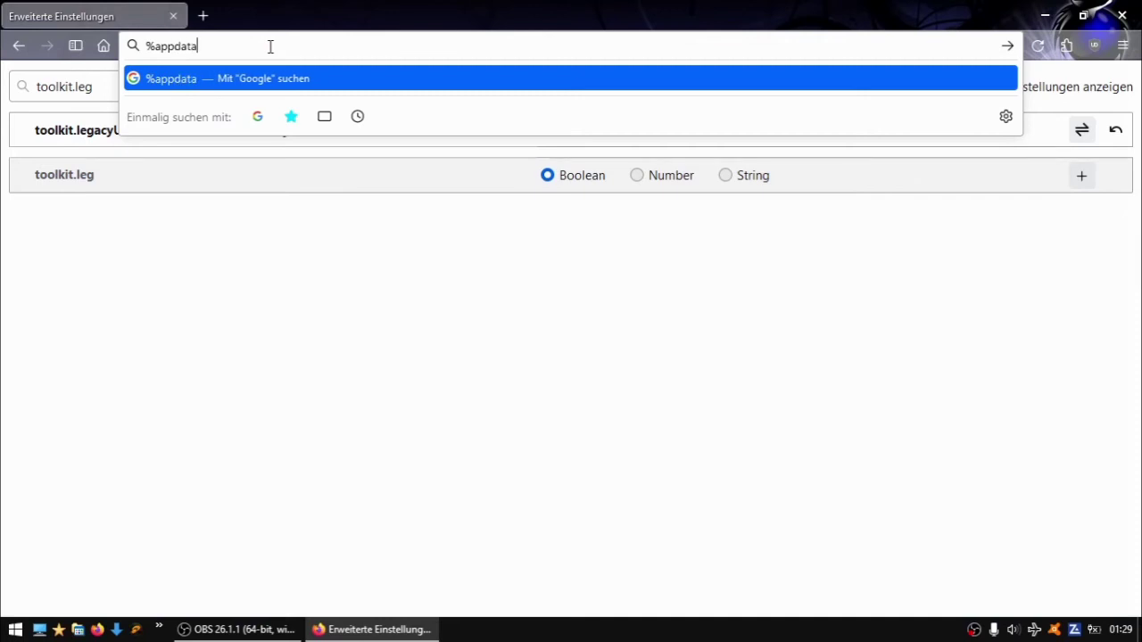
{"action": "type", "text": "%"}
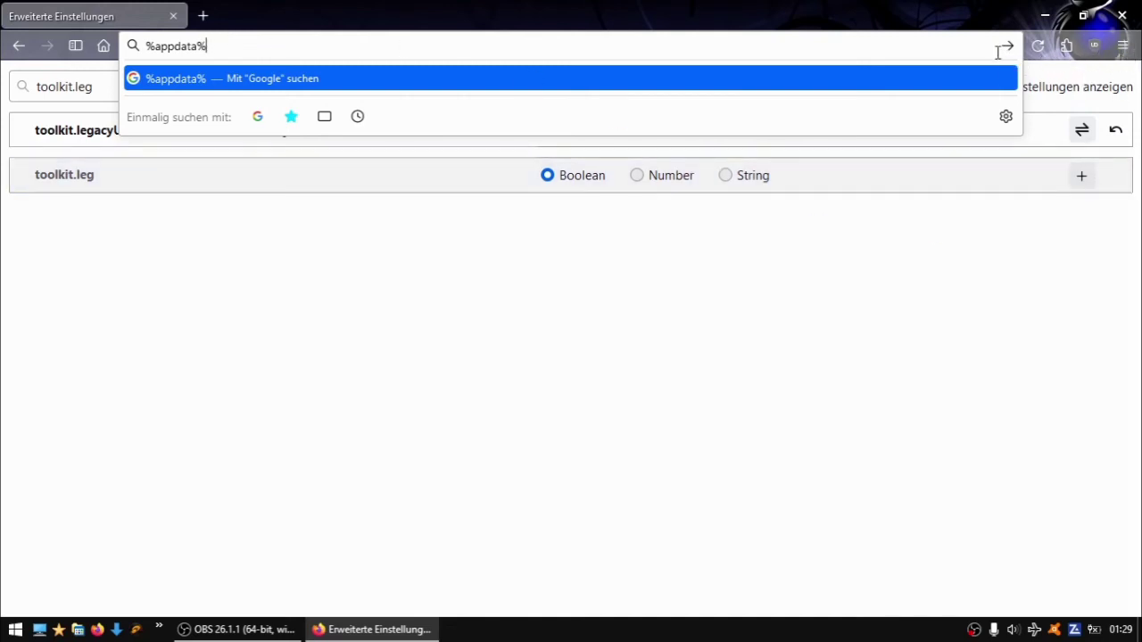
{"action": "left_click_drag", "start_coordinate": [450, 45], "coordinate": [97, 63]}
{"action": "key", "text": "BackSpace"}
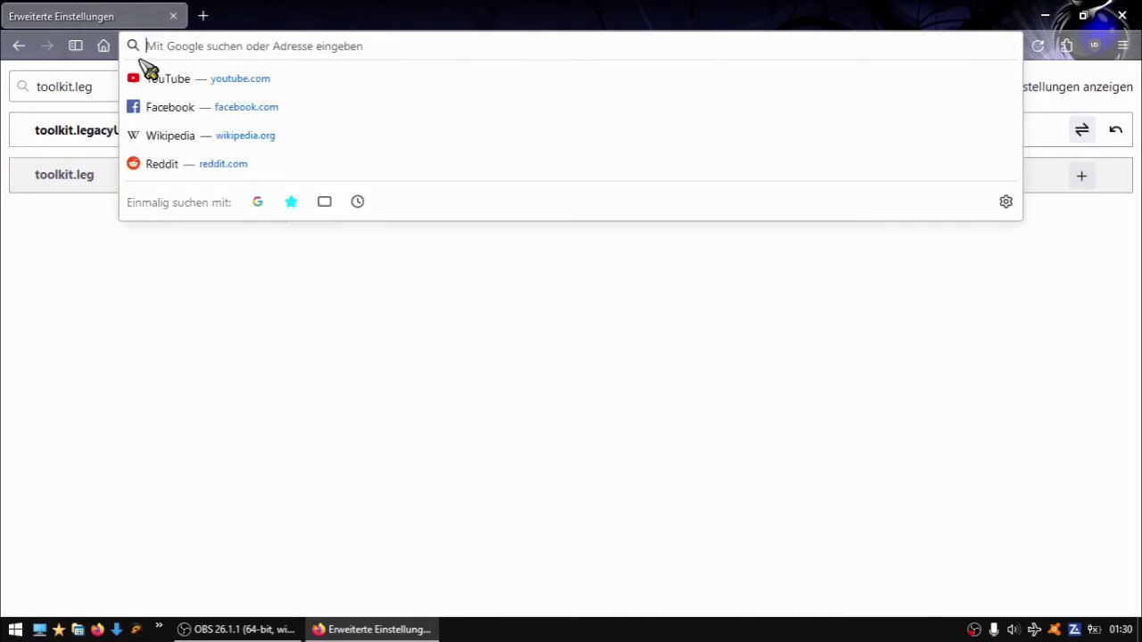
Open Firefox's troubleshooting information page (Weitere Informationen zur Fehlerbehebung) from the help options
{"action": "left_click", "coordinate": [1007, 430]}
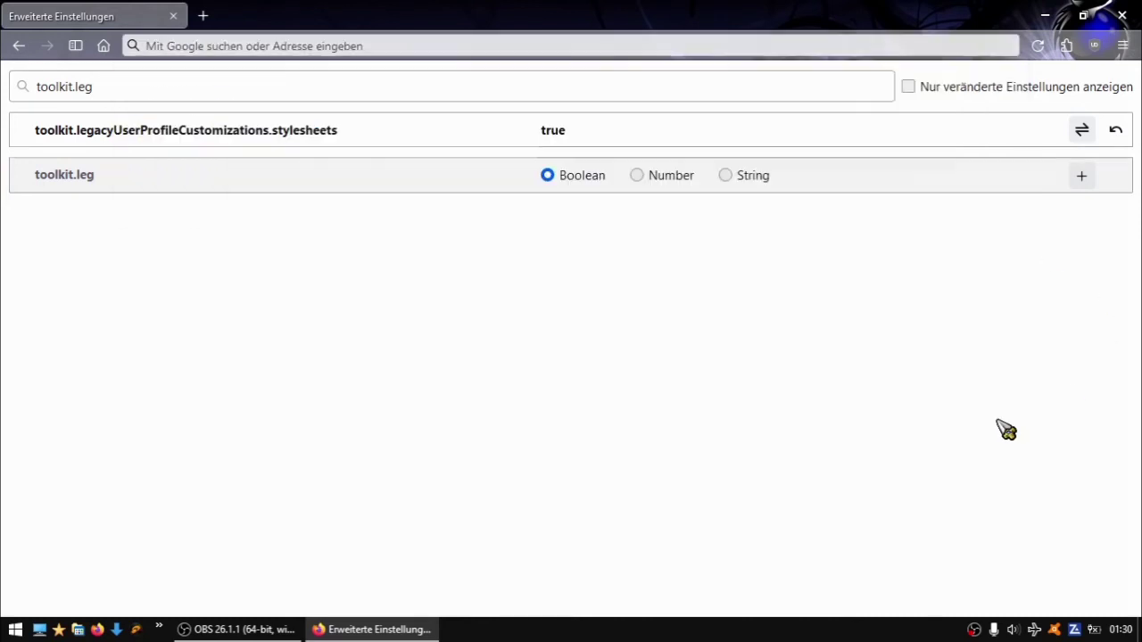
{"action": "left_click", "coordinate": [1124, 46]}
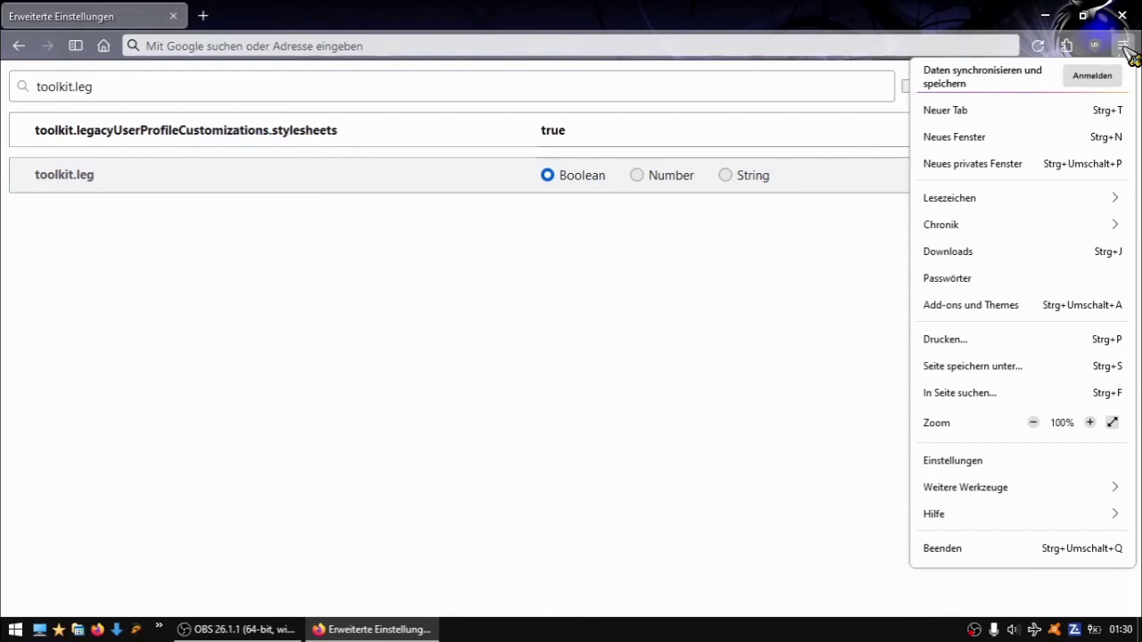
{"action": "left_click", "coordinate": [953, 517]}
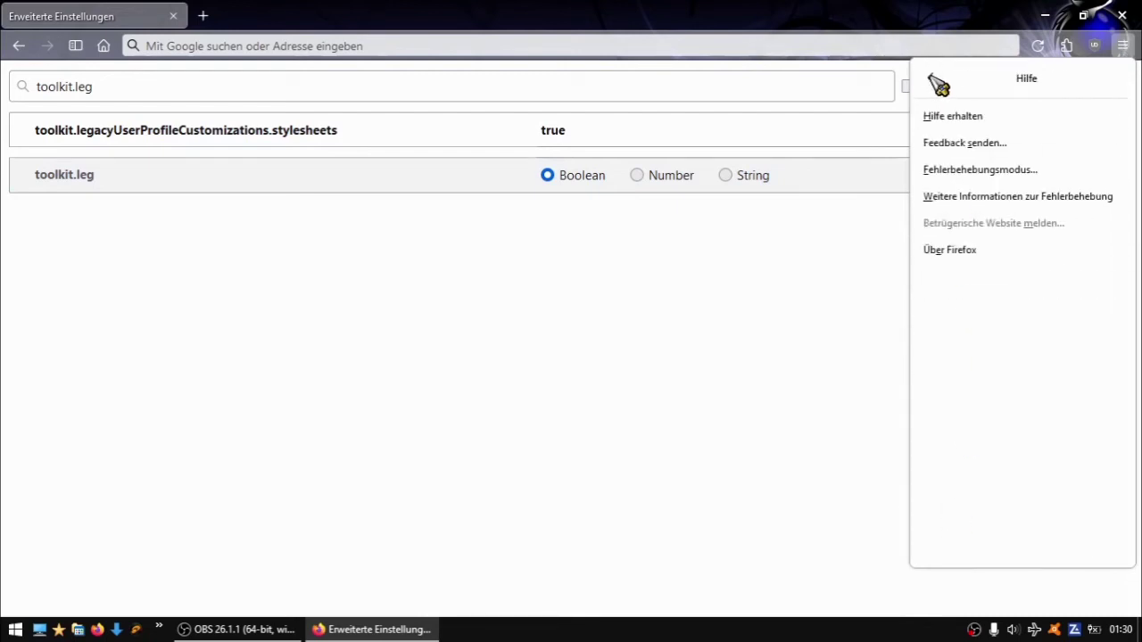
{"action": "left_click", "coordinate": [932, 79]}
{"action": "left_click", "coordinate": [985, 516]}
{"action": "left_click", "coordinate": [1037, 198]}
Find the Profilordner entry in the general information table and open the profile folder
{"action": "scroll", "coordinate": [379, 334], "scroll_direction": "down", "scroll_amount": 1}
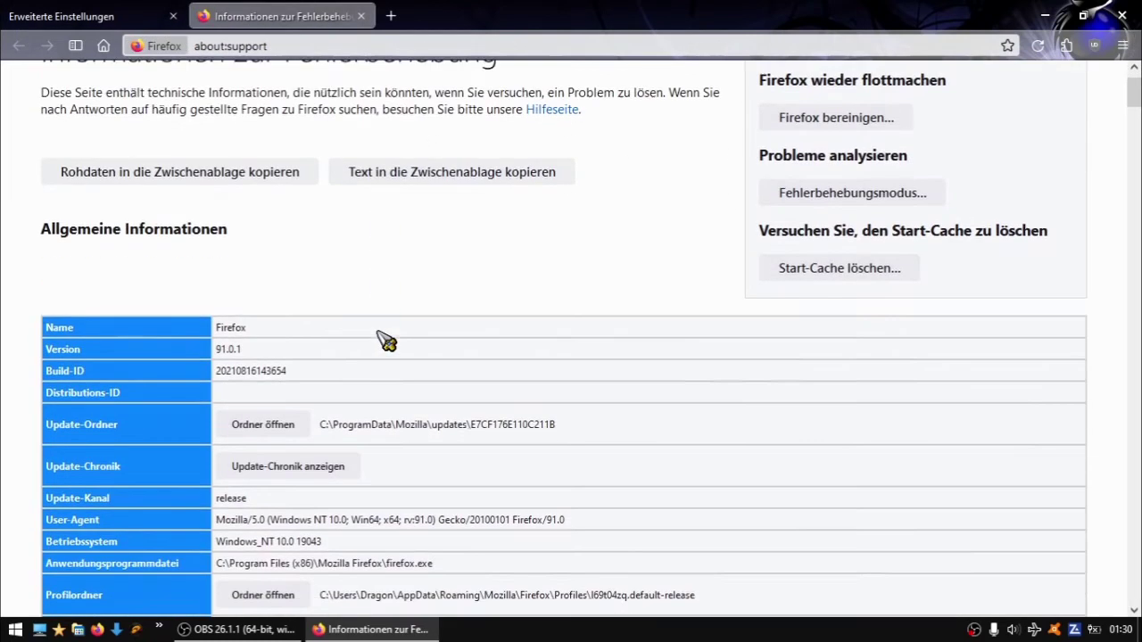
{"action": "scroll", "coordinate": [386, 340], "scroll_direction": "down", "scroll_amount": 5}
{"action": "scroll", "coordinate": [380, 268], "scroll_direction": "up", "scroll_amount": 2}
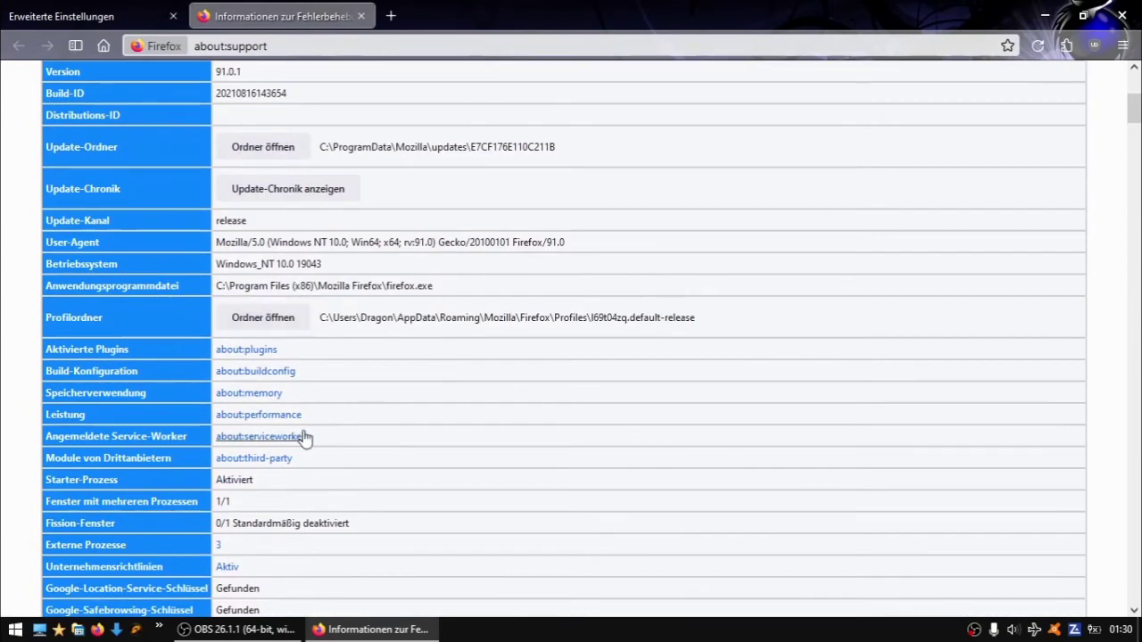
{"action": "left_click_drag", "start_coordinate": [43, 328], "coordinate": [142, 330]}
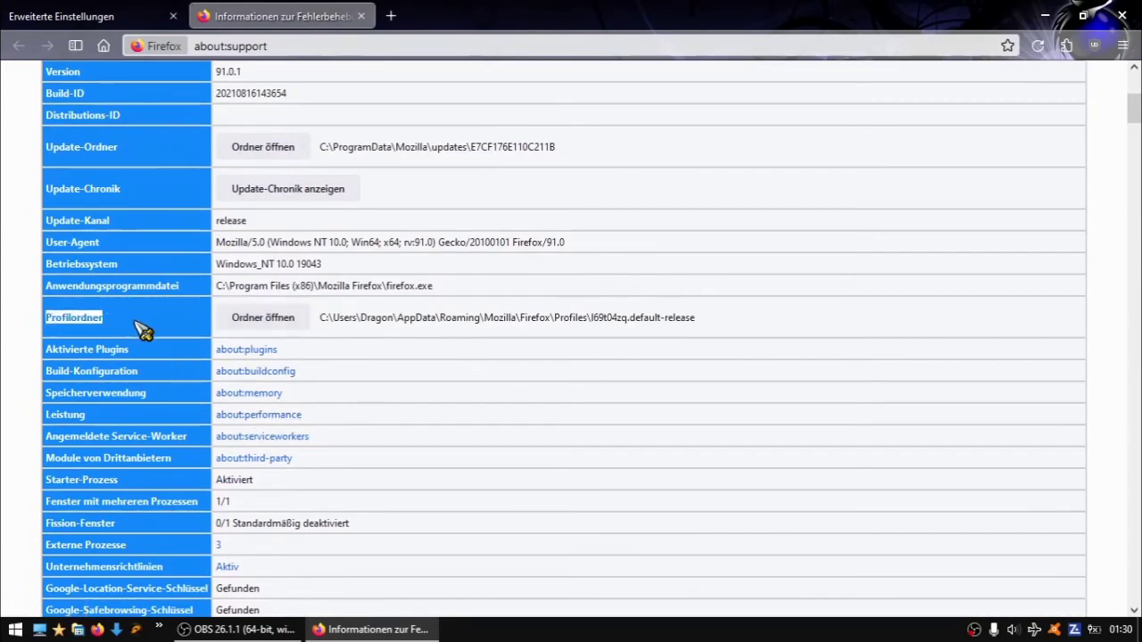
{"action": "left_click", "coordinate": [275, 325]}
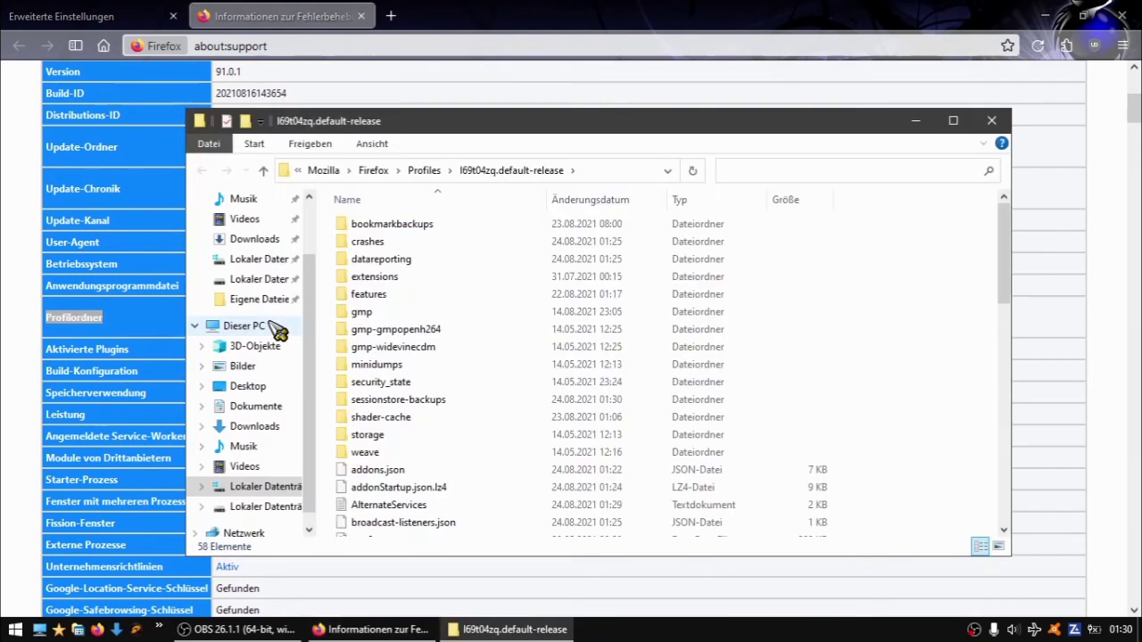
Quit Firefox and confirm closing all open tabs, leaving the profile folder window open
{"action": "left_click", "coordinate": [373, 25]}
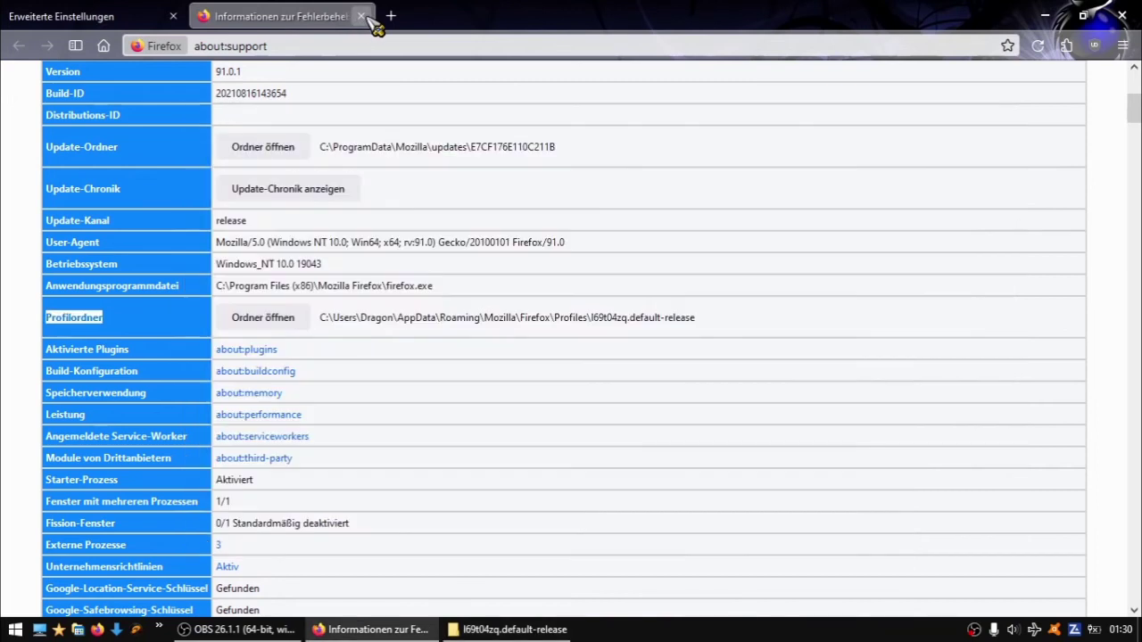
{"action": "left_click", "coordinate": [1123, 16]}
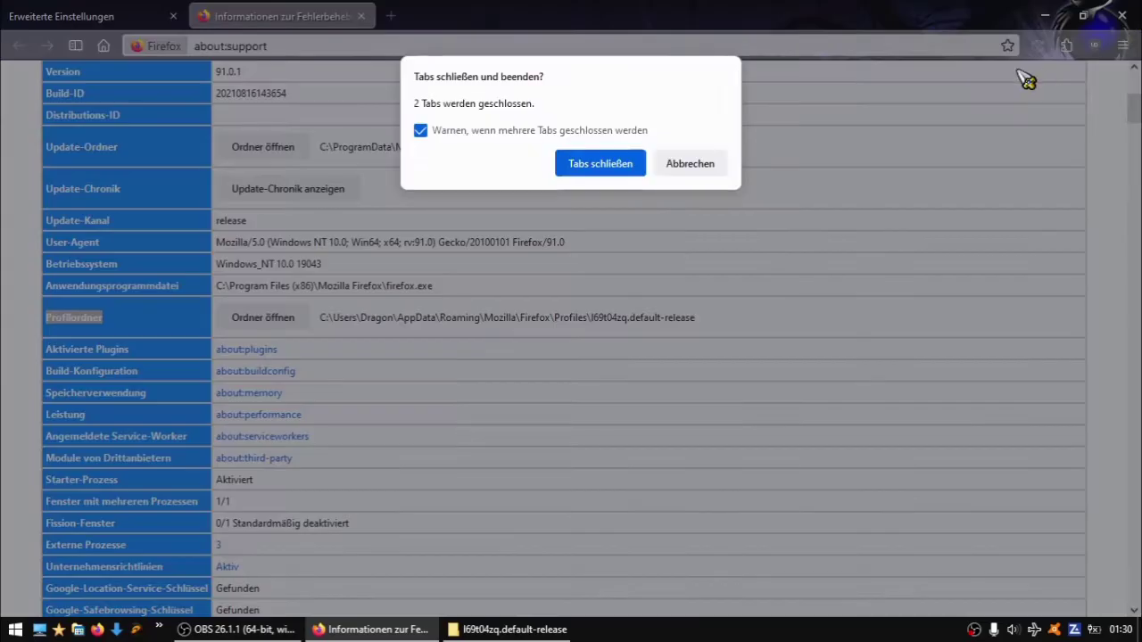
{"action": "left_click", "coordinate": [604, 170]}
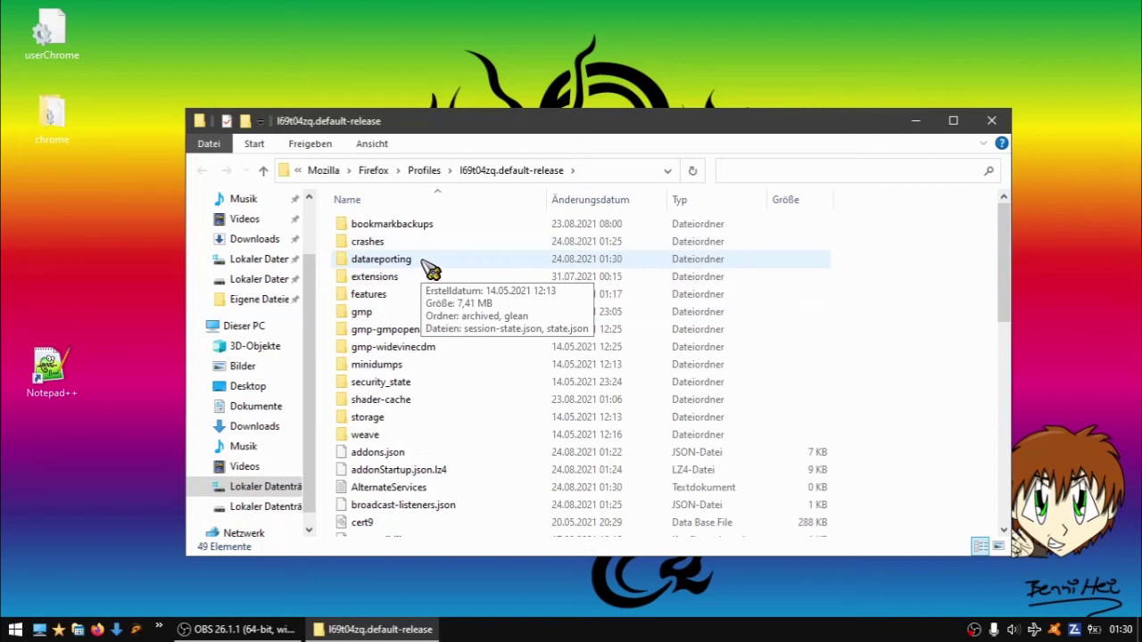
Create a new folder named chrome inside the Firefox profile folder
{"action": "right_click", "coordinate": [867, 275]}
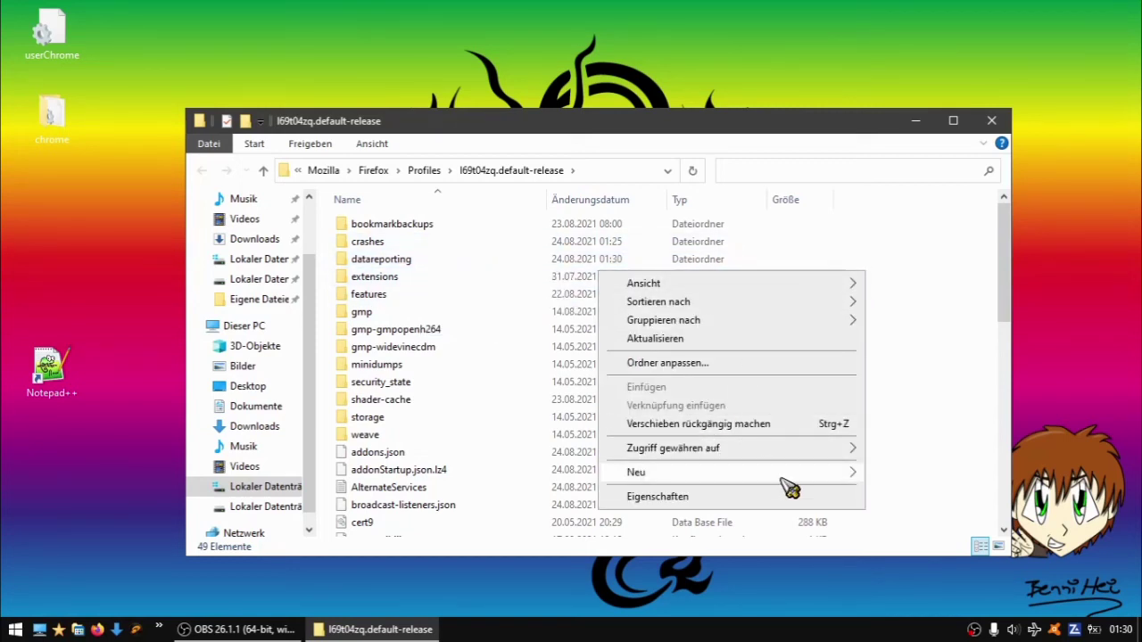
{"action": "mouse_move", "coordinate": [791, 487]}
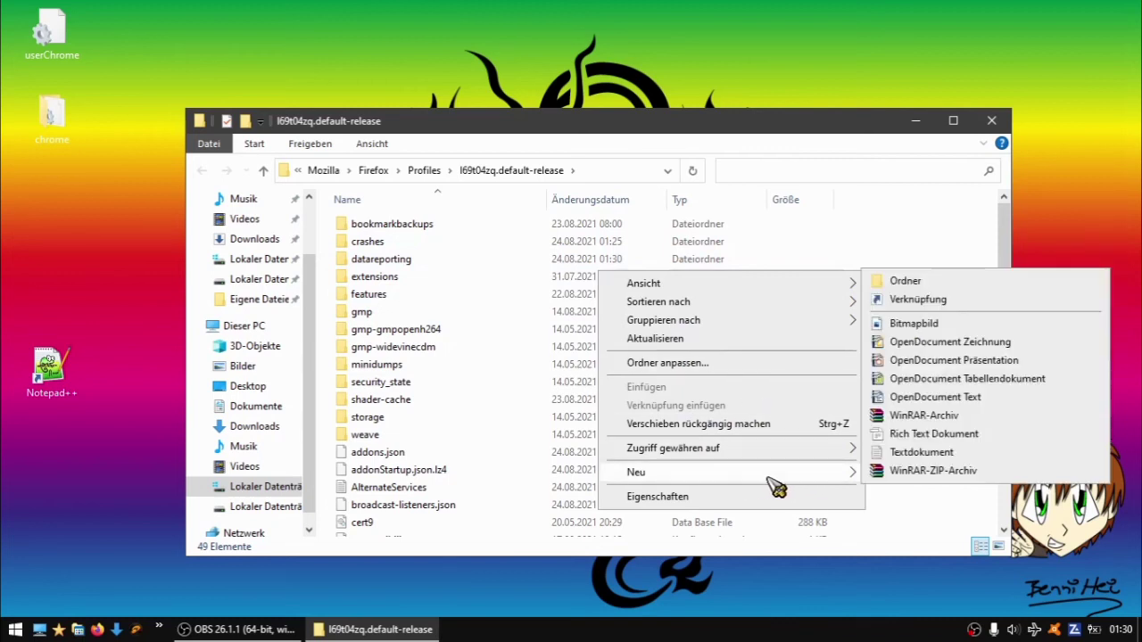
{"action": "left_click", "coordinate": [906, 281]}
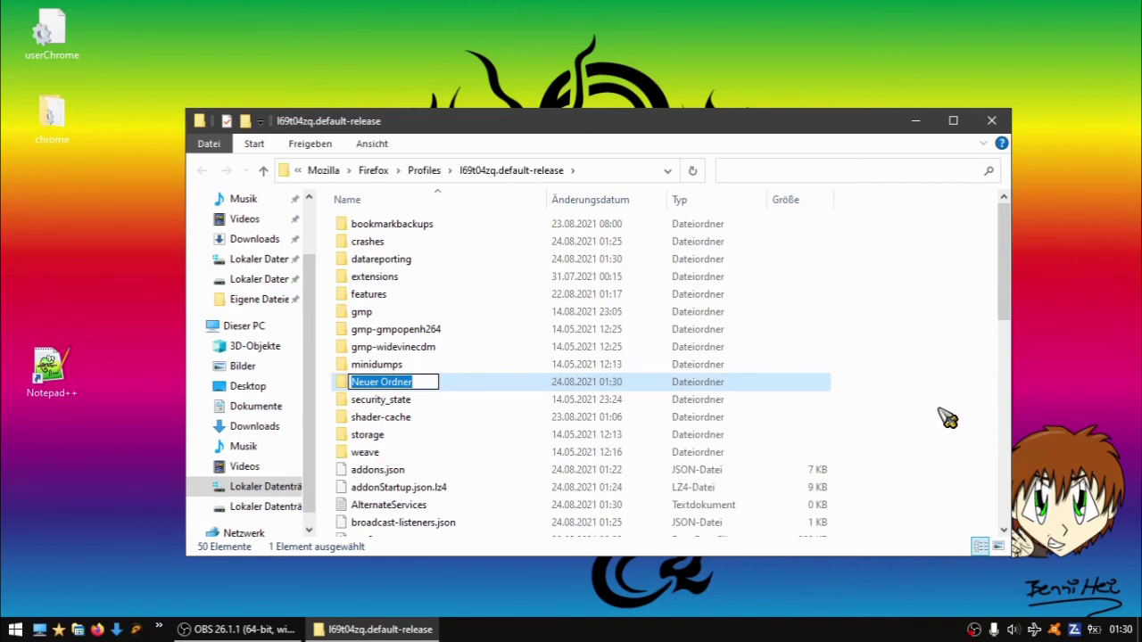
{"action": "type", "text": "chrome"}
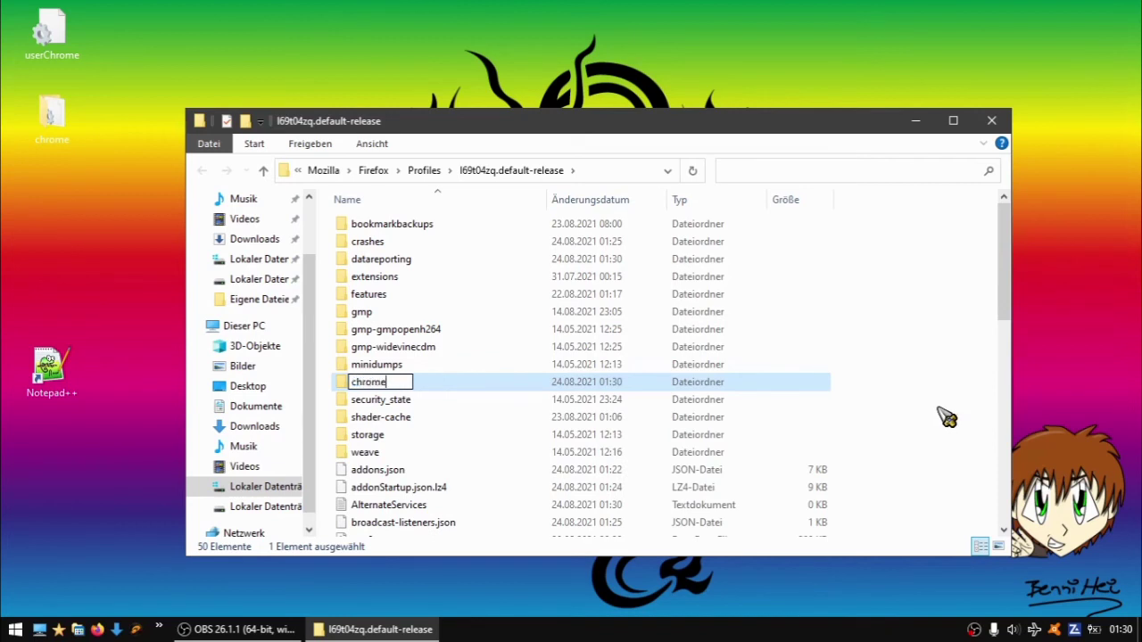
{"action": "key", "text": "Return"}
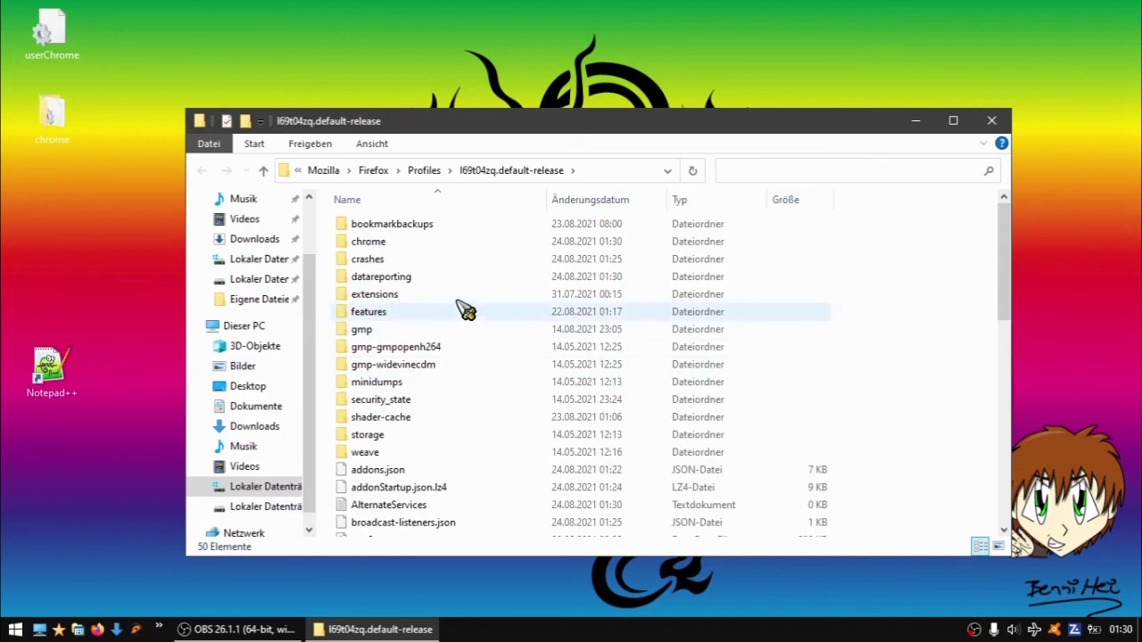
Move the userChrome file from the Desktop into the profile's new chrome folder and minimize the folder window
{"action": "double_click", "coordinate": [426, 249]}
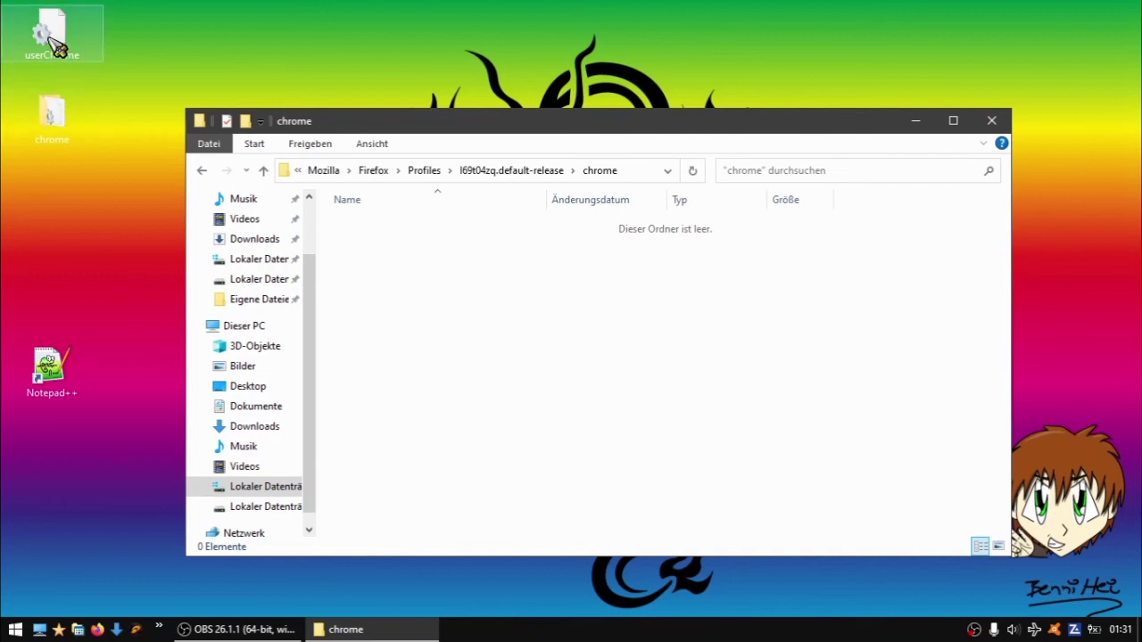
{"action": "left_click_drag", "start_coordinate": [55, 40], "coordinate": [508, 320]}
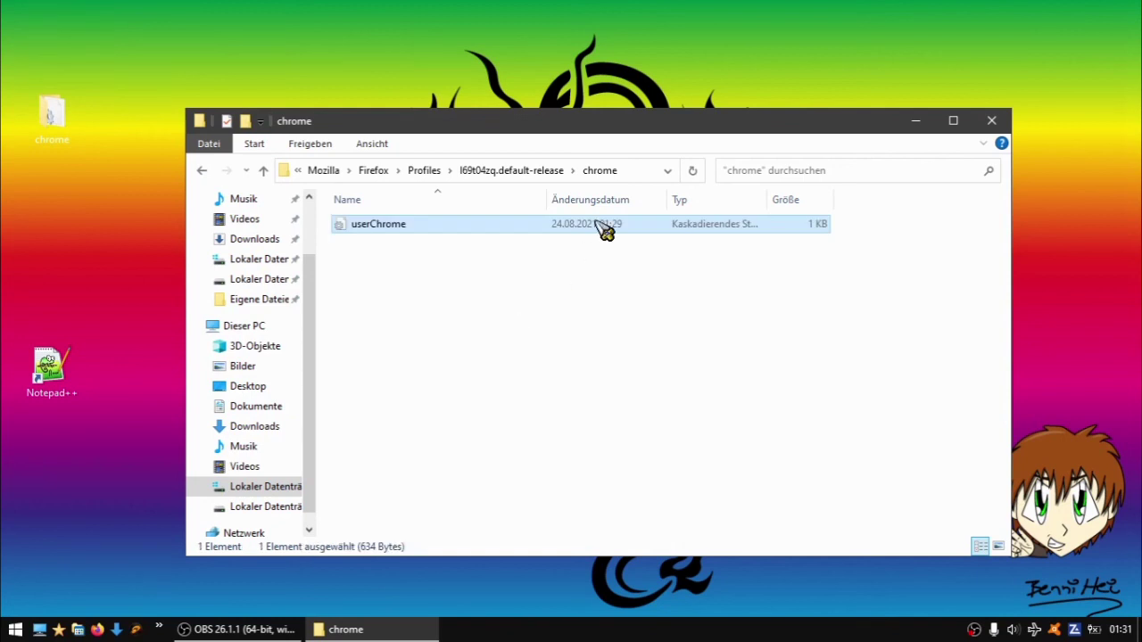
{"action": "left_click", "coordinate": [916, 120]}
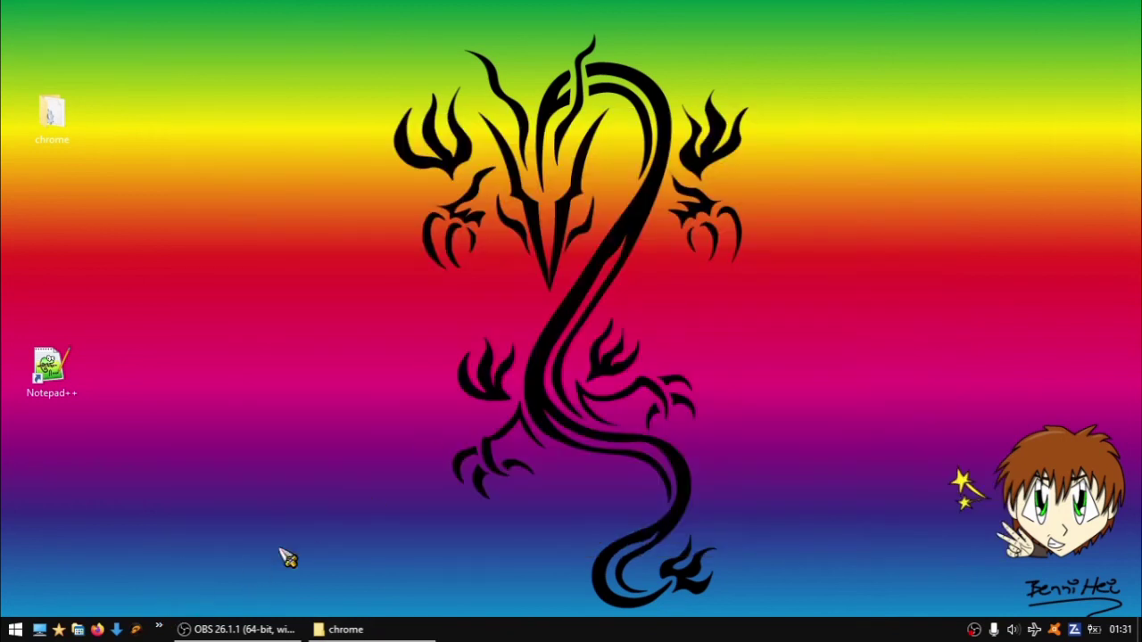
Launch Firefox to check where the tab bar sits relative to the address bar, and close the browser
{"action": "left_click", "coordinate": [98, 630]}
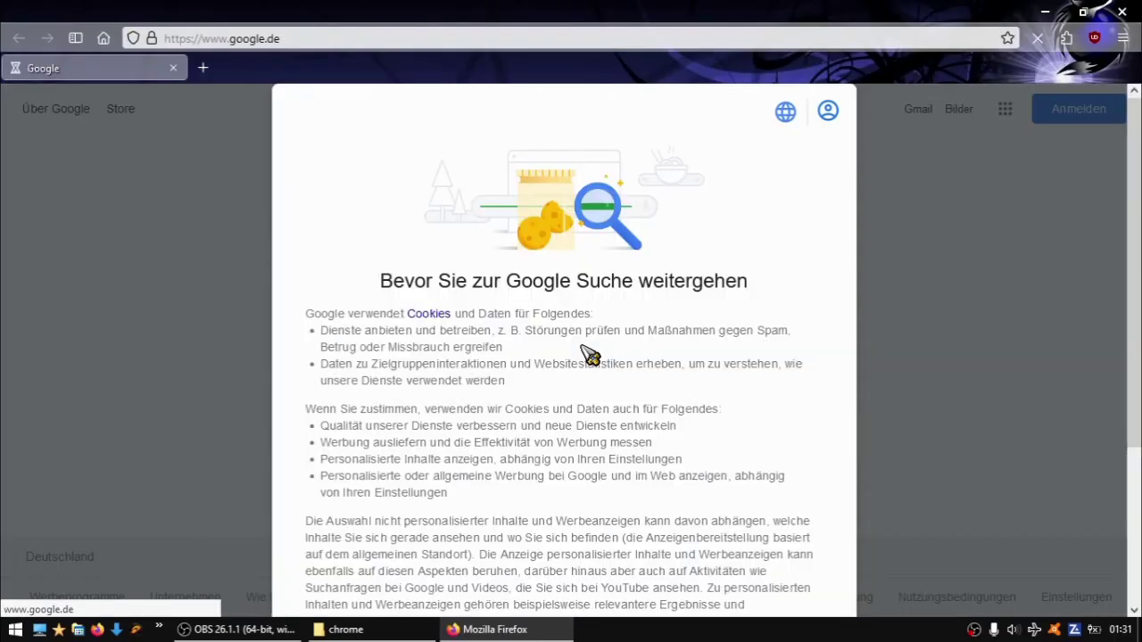
{"action": "scroll", "coordinate": [536, 374], "scroll_direction": "down", "scroll_amount": 4}
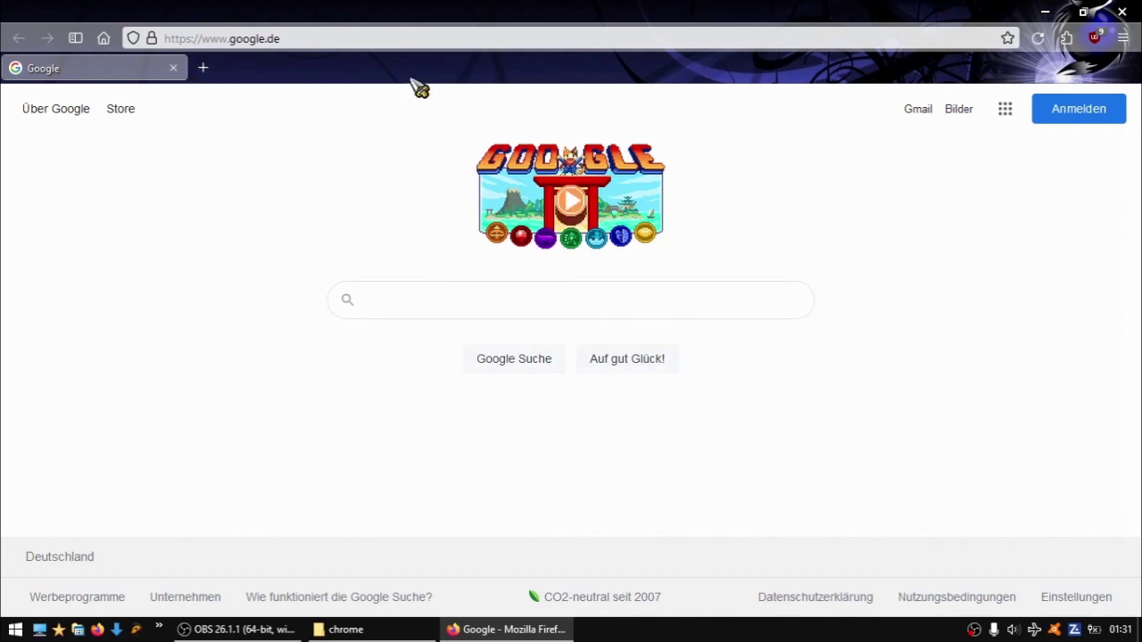
{"action": "left_click", "coordinate": [1122, 12]}
Move the chrome folder out of the Firefox profile folder to the Desktop, replacing the existing userChrome.css at the destination
{"action": "left_click", "coordinate": [415, 633]}
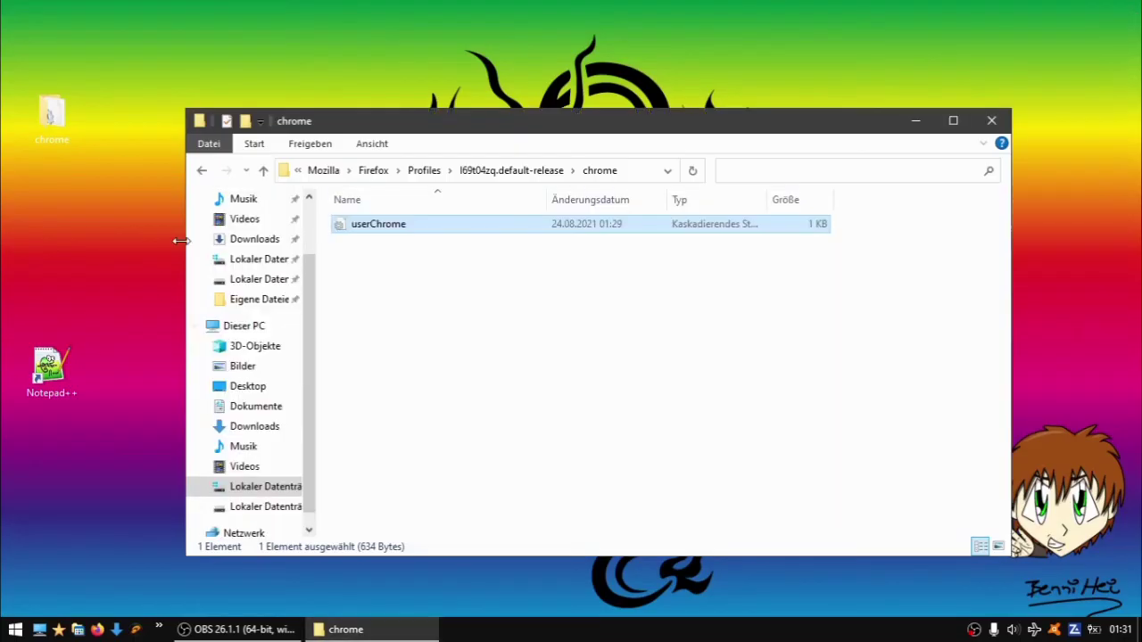
{"action": "left_click", "coordinate": [522, 171]}
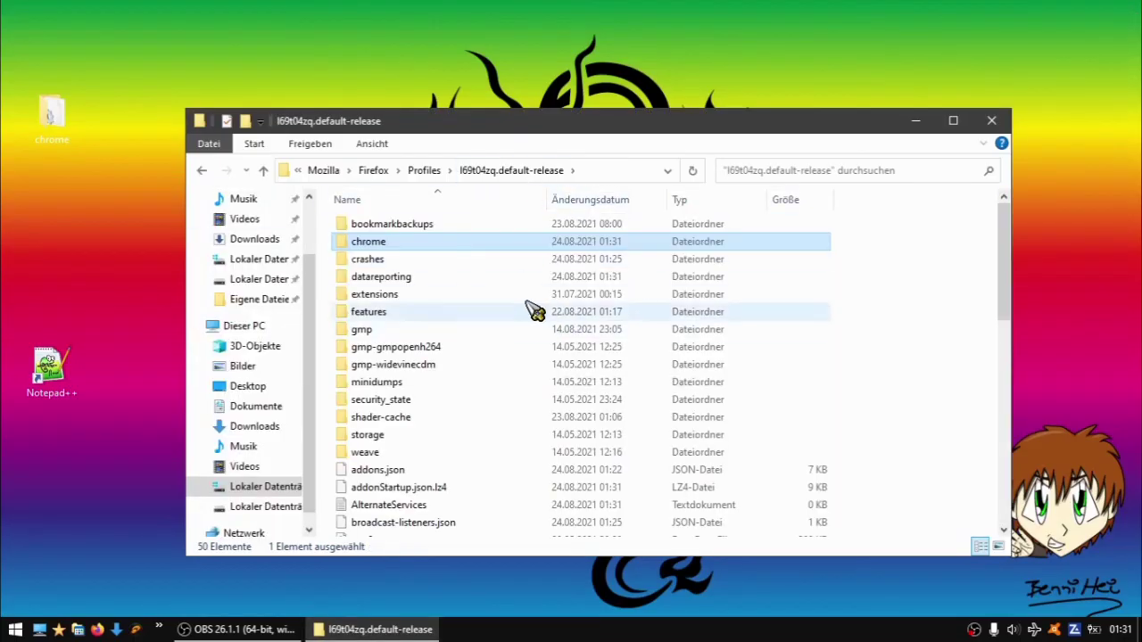
{"action": "double_click", "coordinate": [381, 244]}
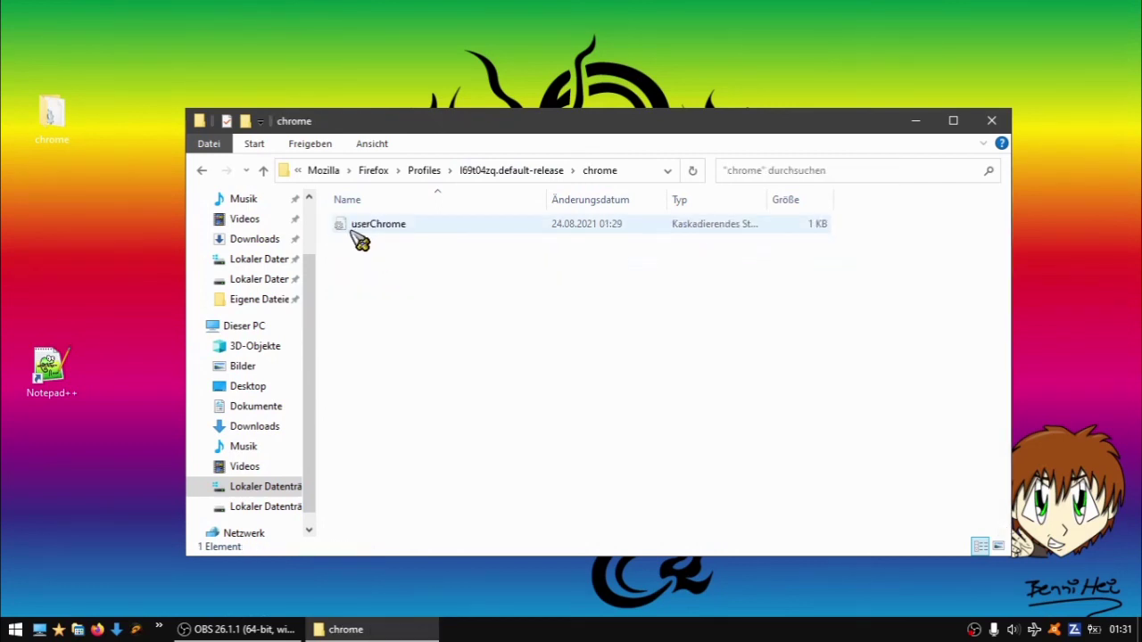
{"action": "left_click", "coordinate": [202, 171]}
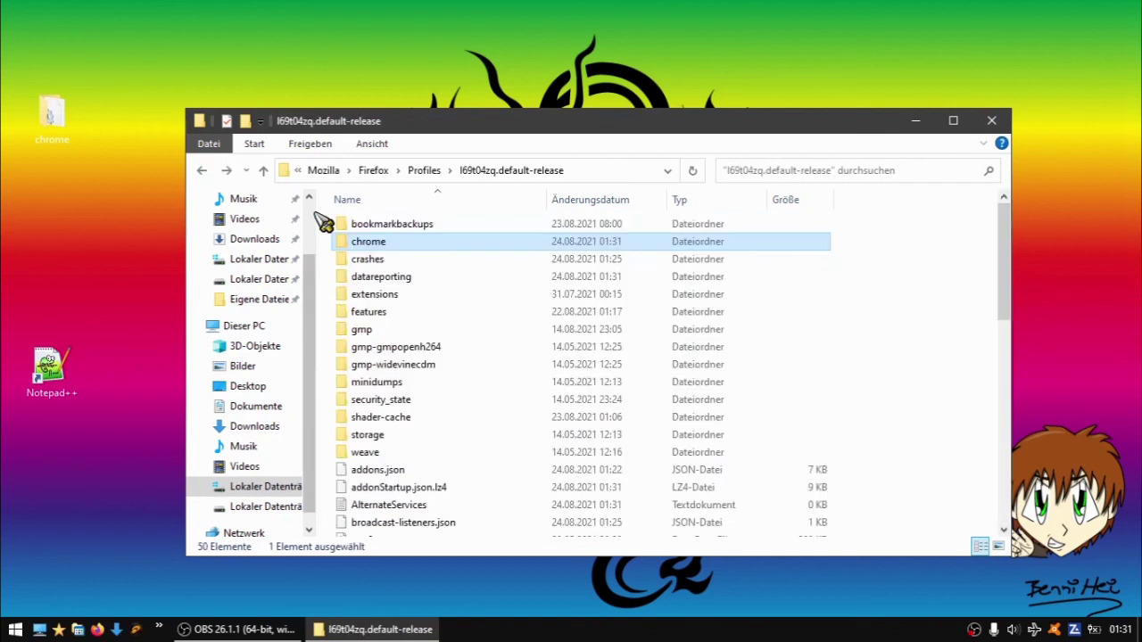
{"action": "left_click_drag", "start_coordinate": [293, 256], "coordinate": [80, 230]}
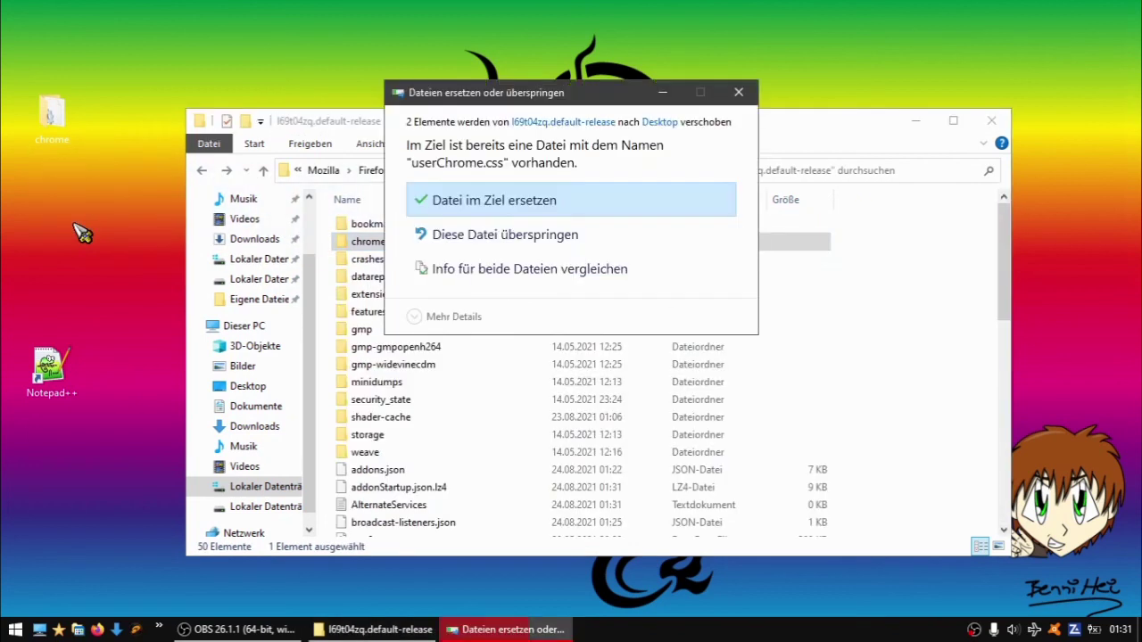
{"action": "left_click", "coordinate": [522, 207]}
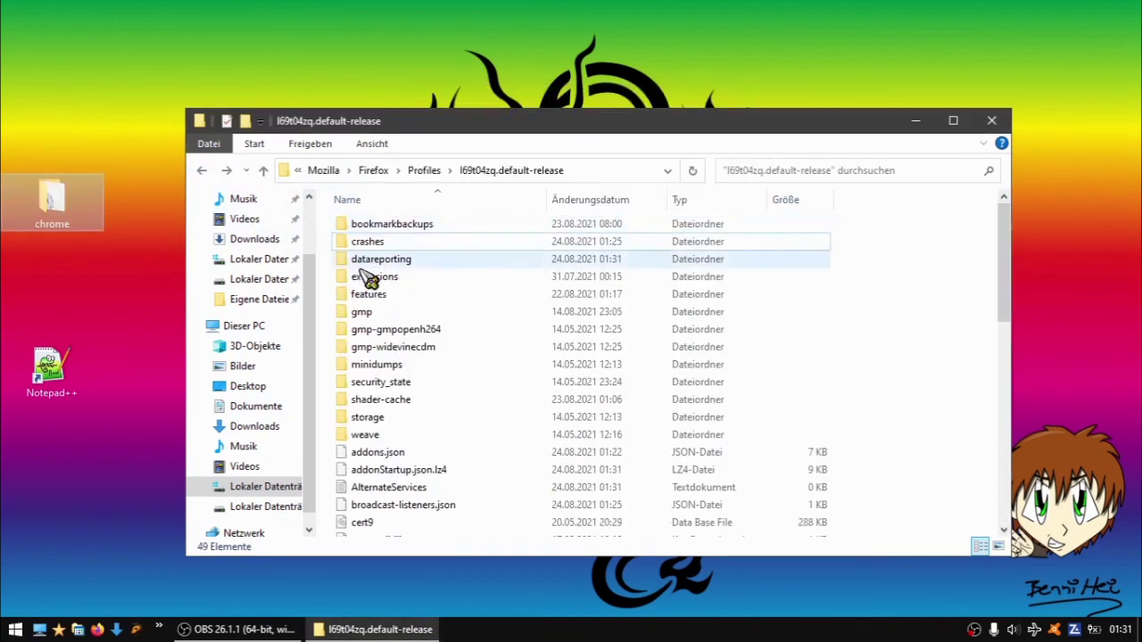
Relaunch Firefox to check the tab bar's position without the chrome folder in the profile
{"action": "left_click", "coordinate": [97, 630]}
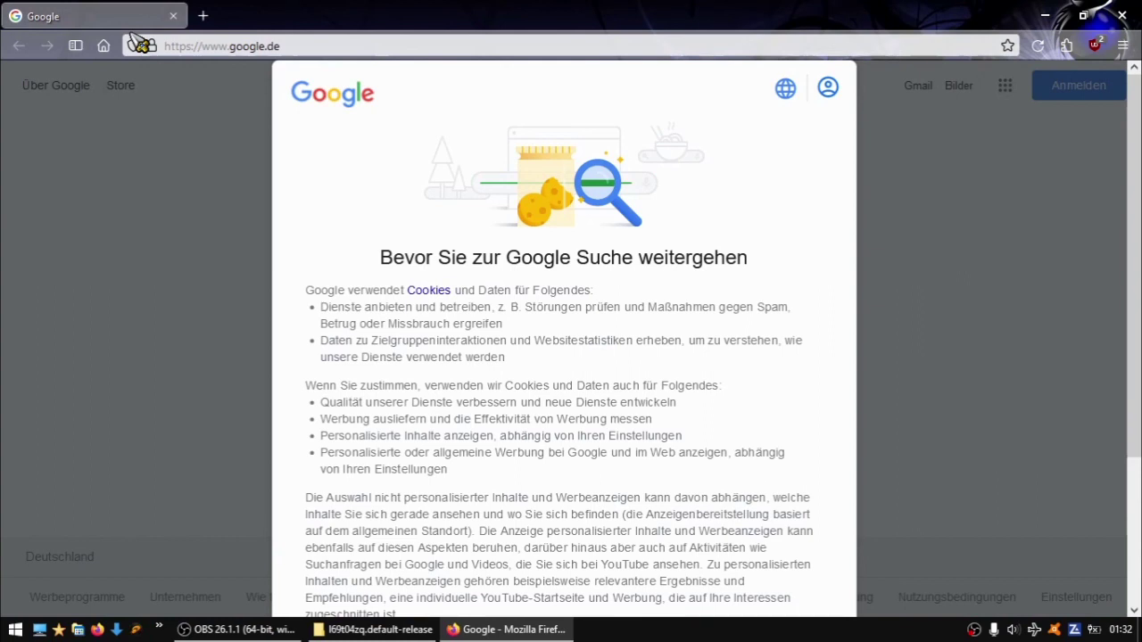
{"action": "scroll", "coordinate": [457, 266], "scroll_direction": "down", "scroll_amount": 2}
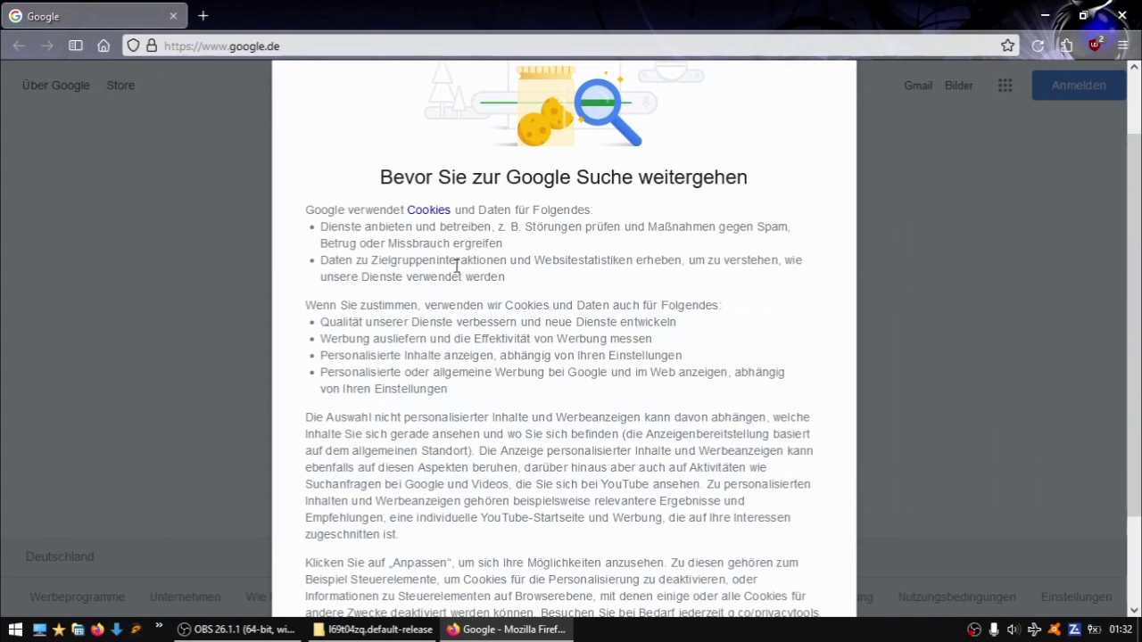